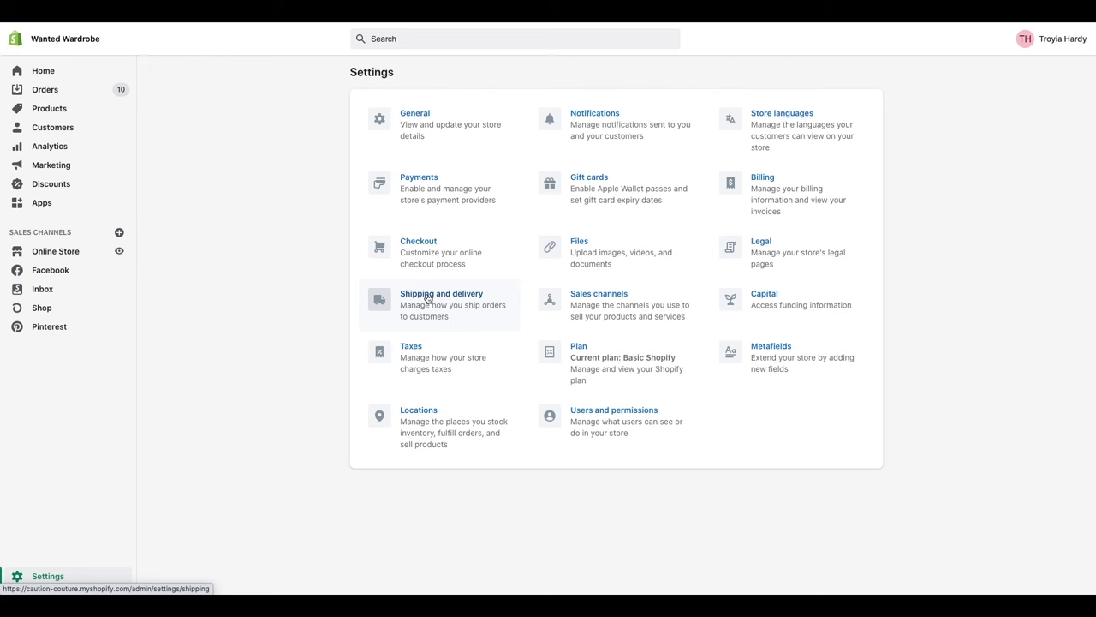
Open the store's Shipping and delivery settings and review the delivery methods offered at checkout
left_click(427, 297)
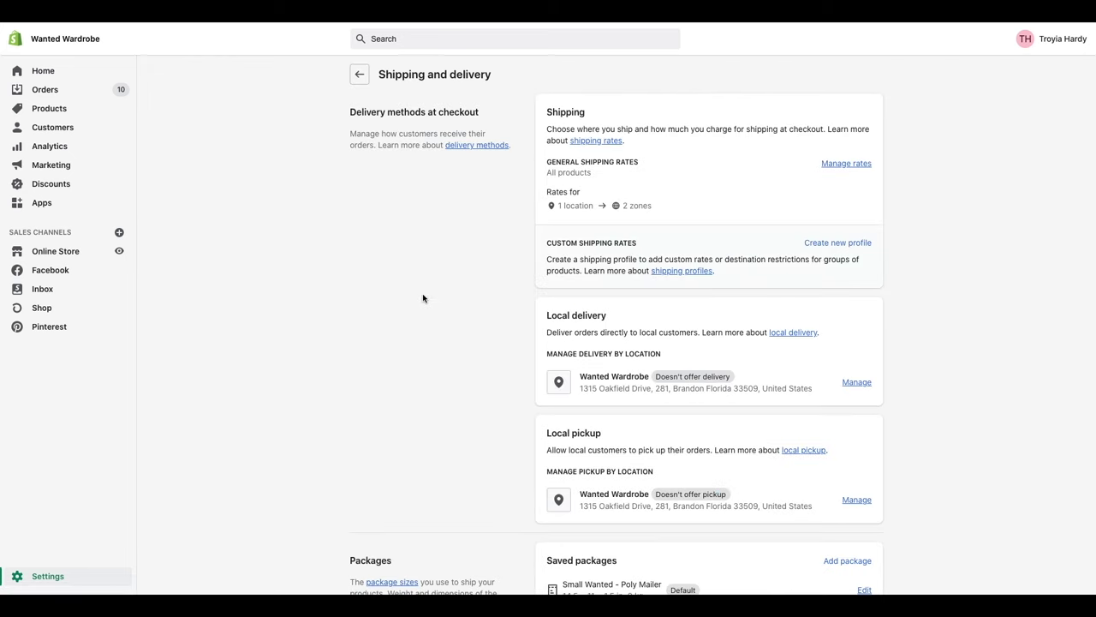
scroll(423, 297, "down", 10)
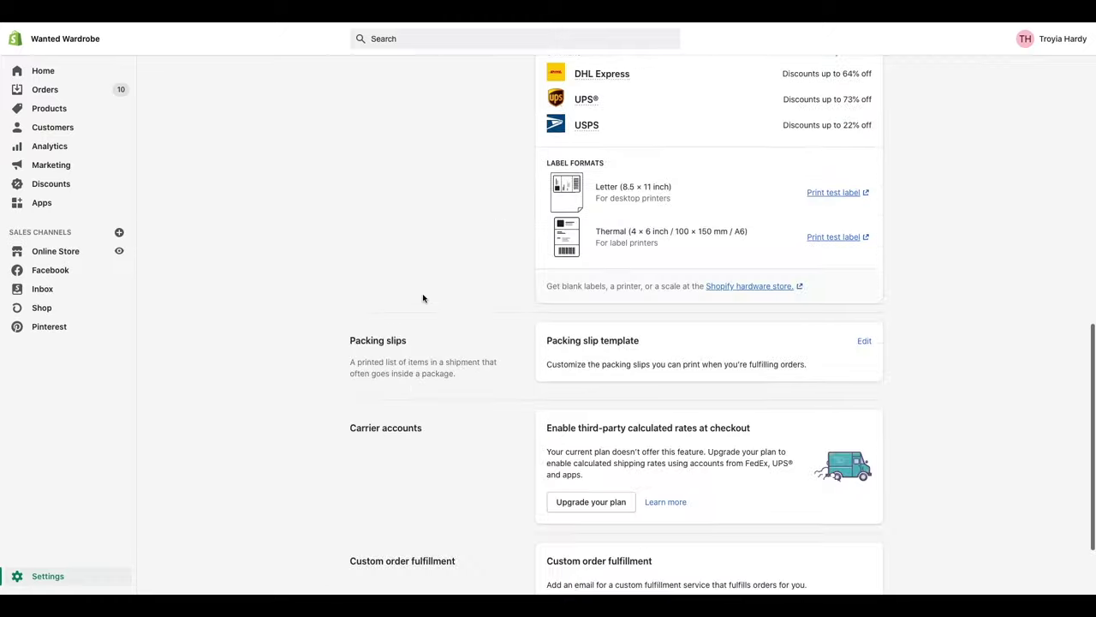
scroll(422, 297, "up", 10)
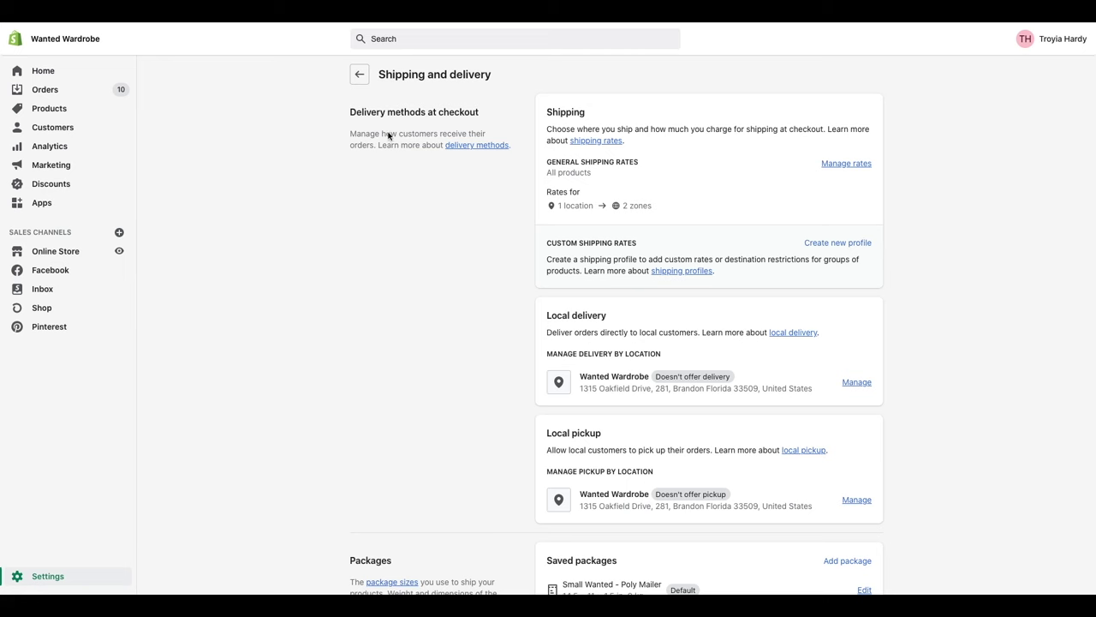
left_click_drag(350, 112, 354, 114)
triple_click(353, 114)
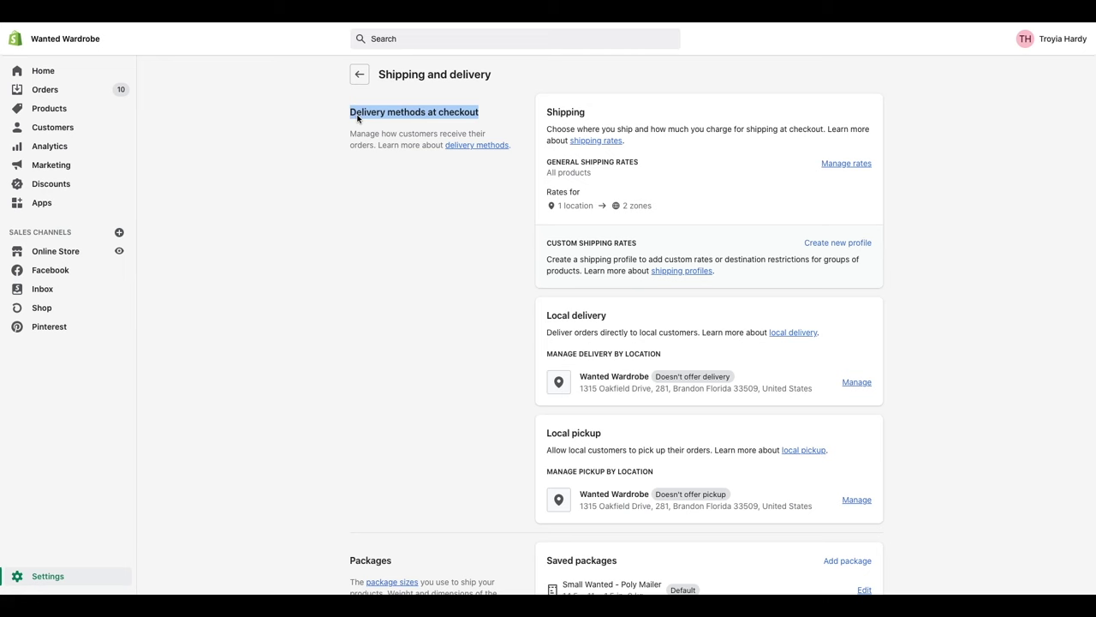
left_click(357, 118)
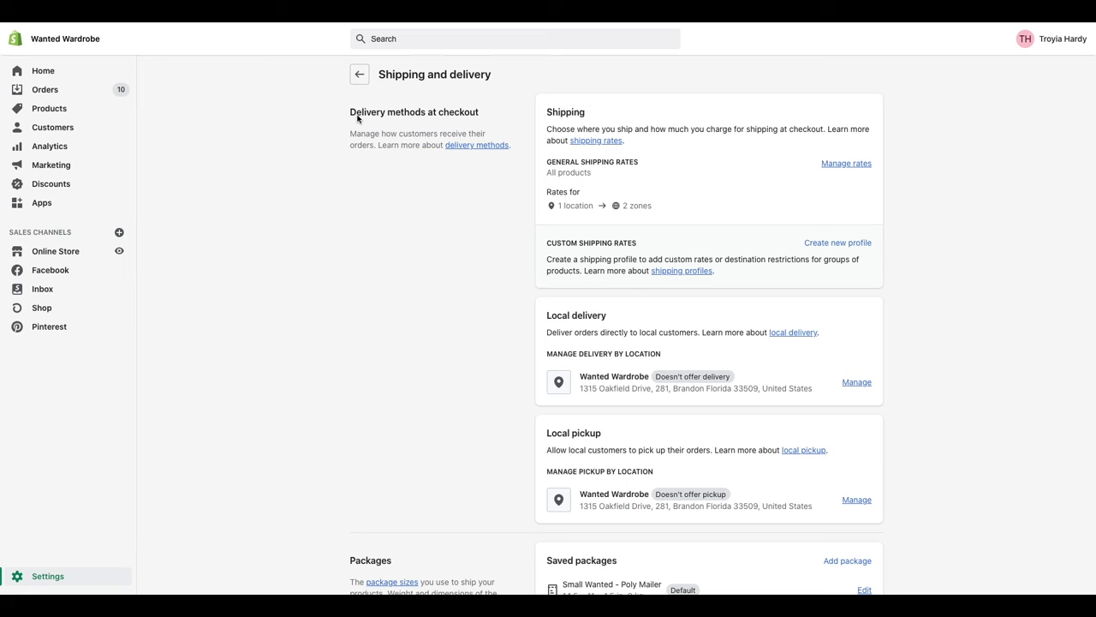
triple_click(357, 118)
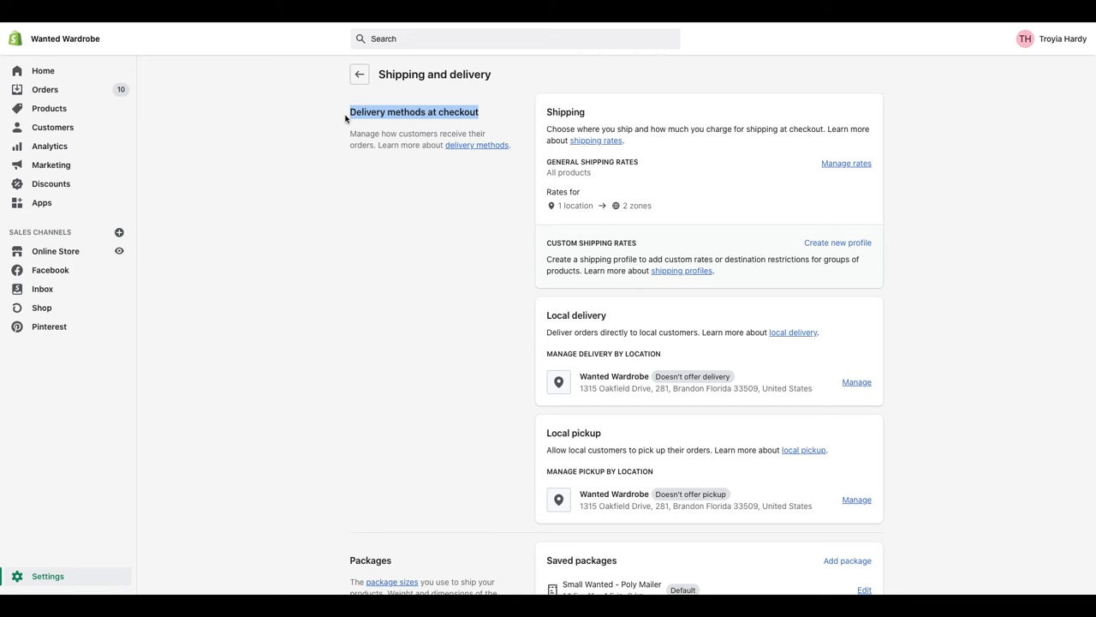
left_click(359, 119)
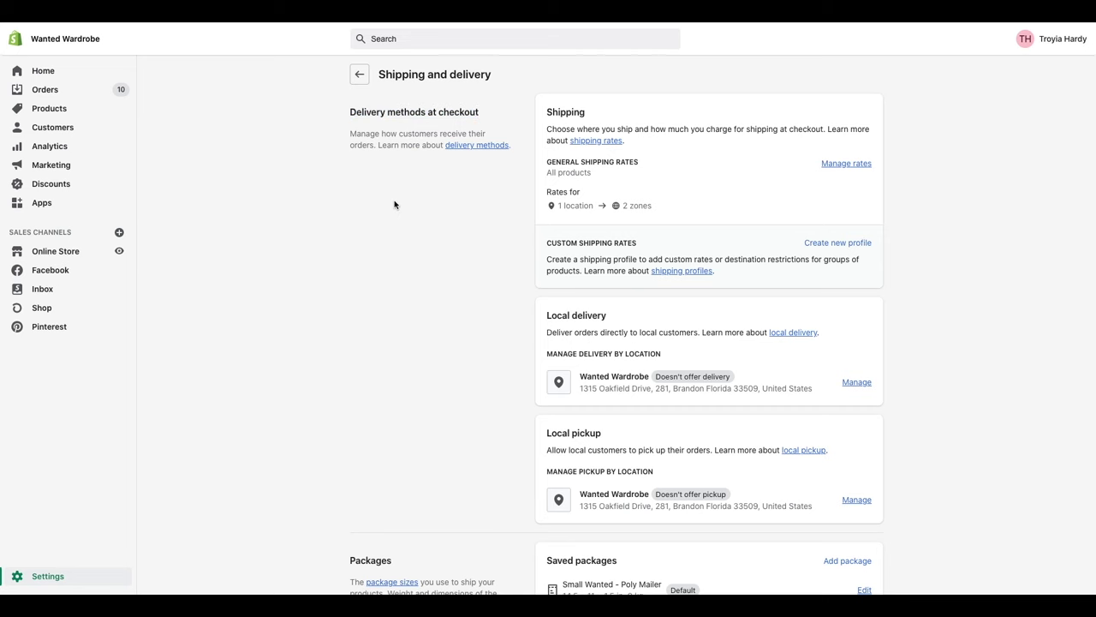
Examine the saved packages, the shipping label carriers with their discounts, and the label formats
scroll(394, 204, "down", 5)
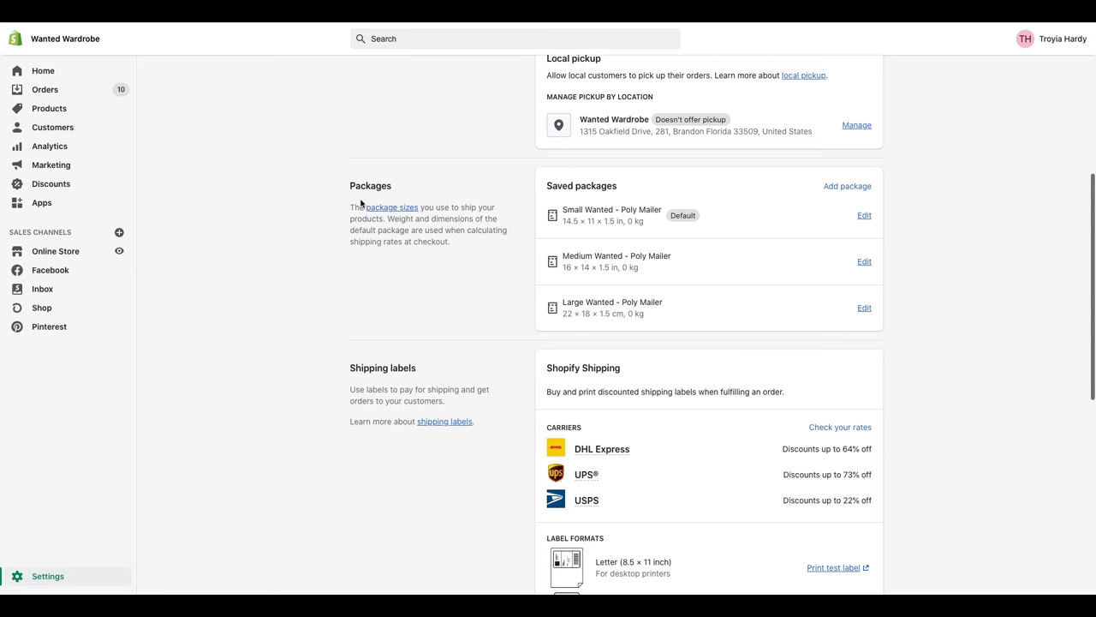
left_click_drag(353, 190, 409, 189)
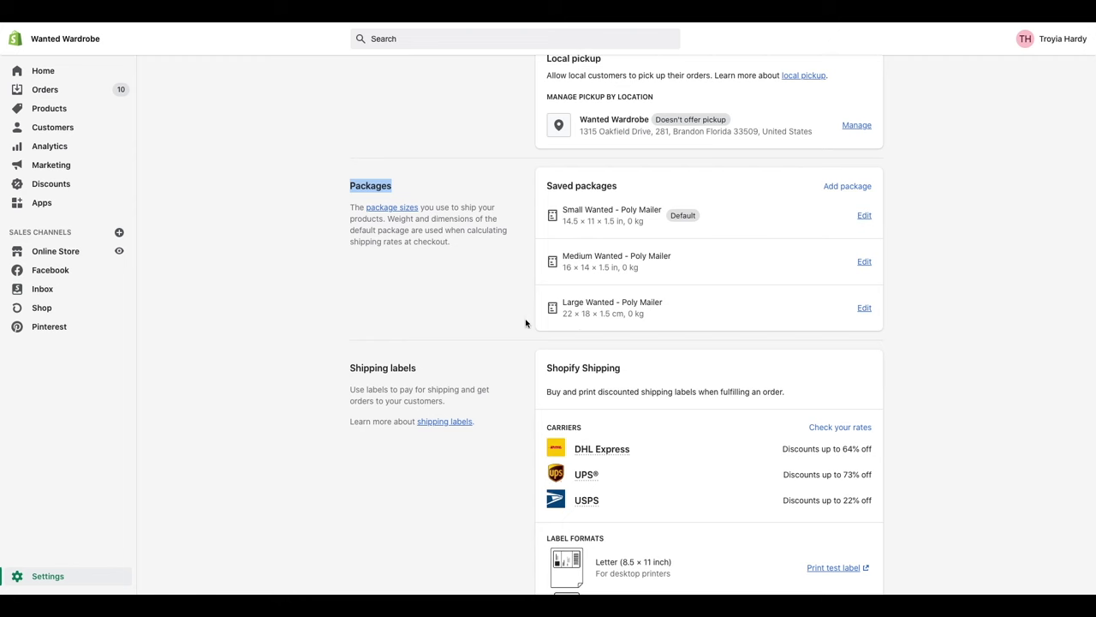
left_click(299, 309)
scroll(290, 306, "down", 5)
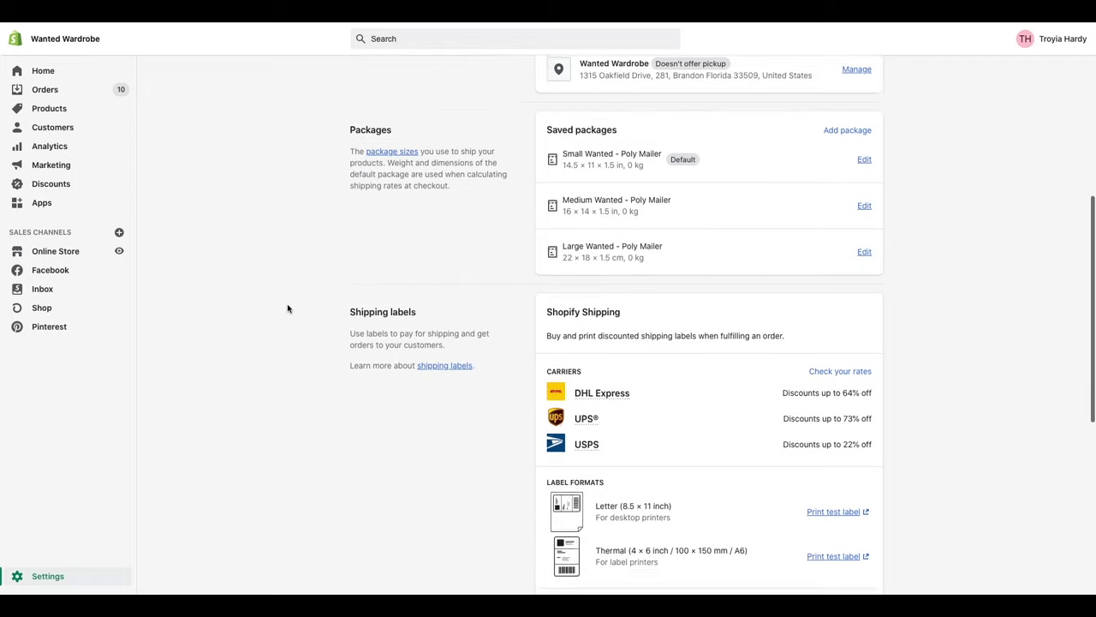
scroll(291, 307, "down", 1)
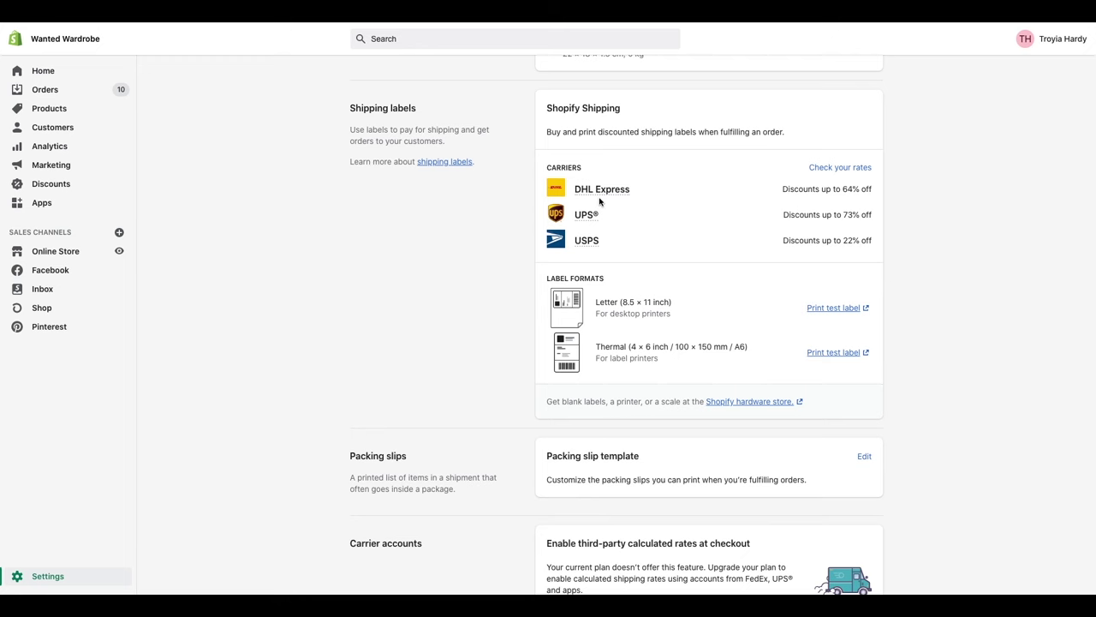
mouse_move(583, 246)
scroll(509, 294, "down", 2)
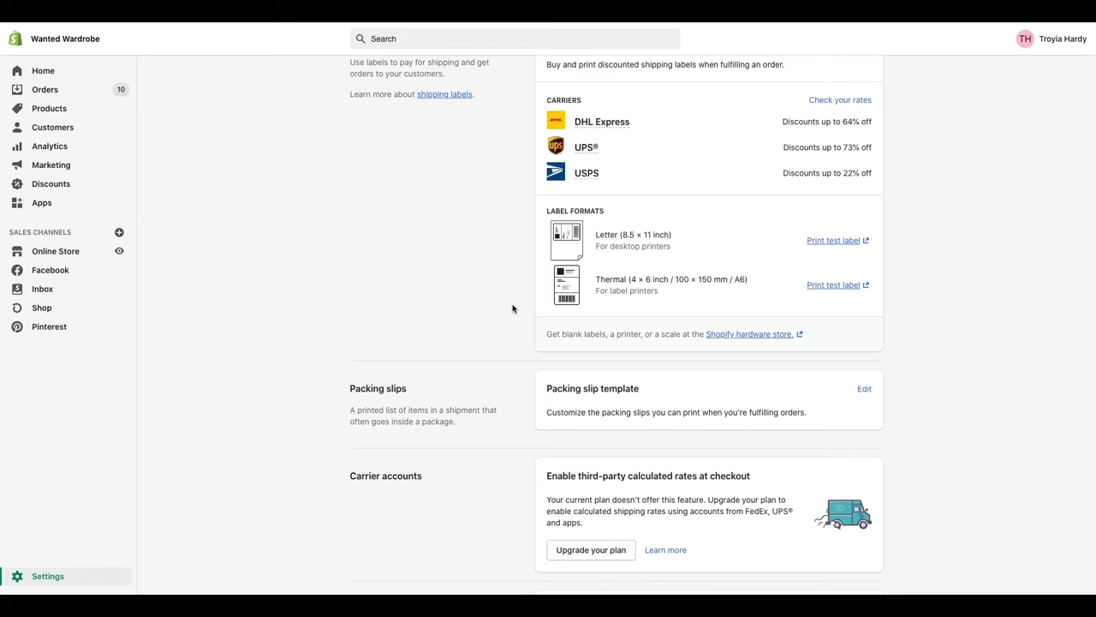
scroll(512, 309, "down", 1)
scroll(512, 308, "up", 2)
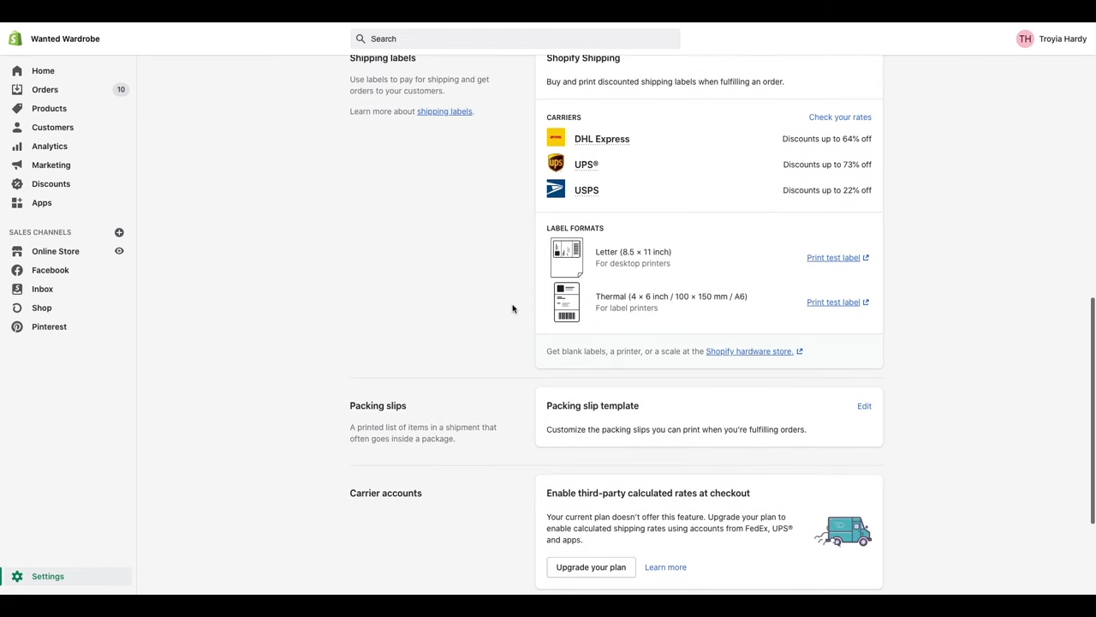
Open the packing slip template for editing, look through its code, and return to the shipping settings
scroll(511, 311, "down", 5)
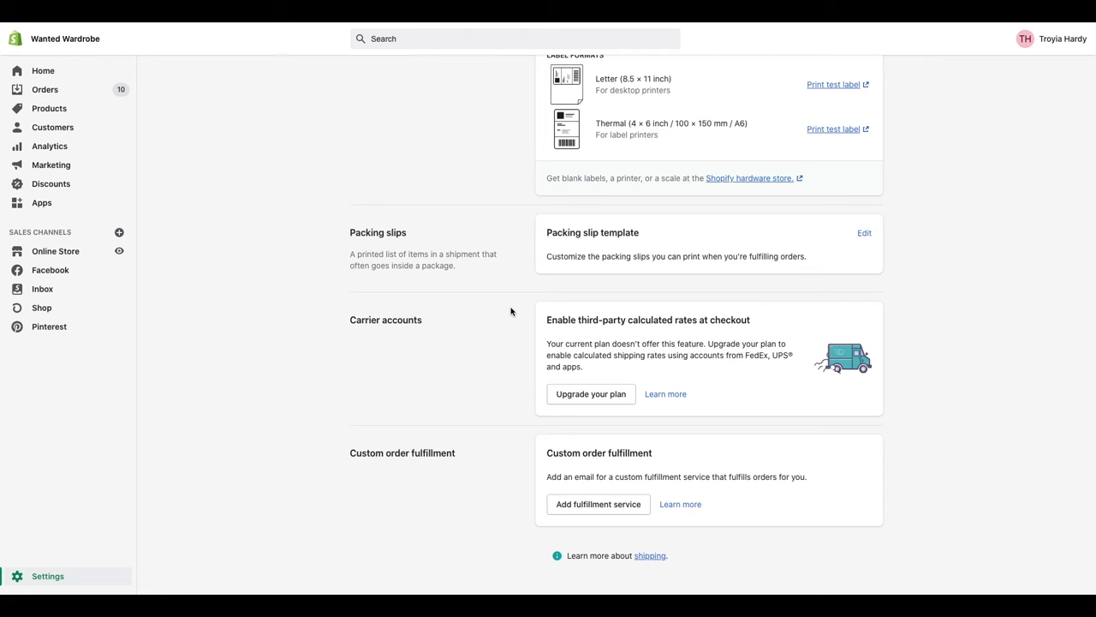
left_click(864, 233)
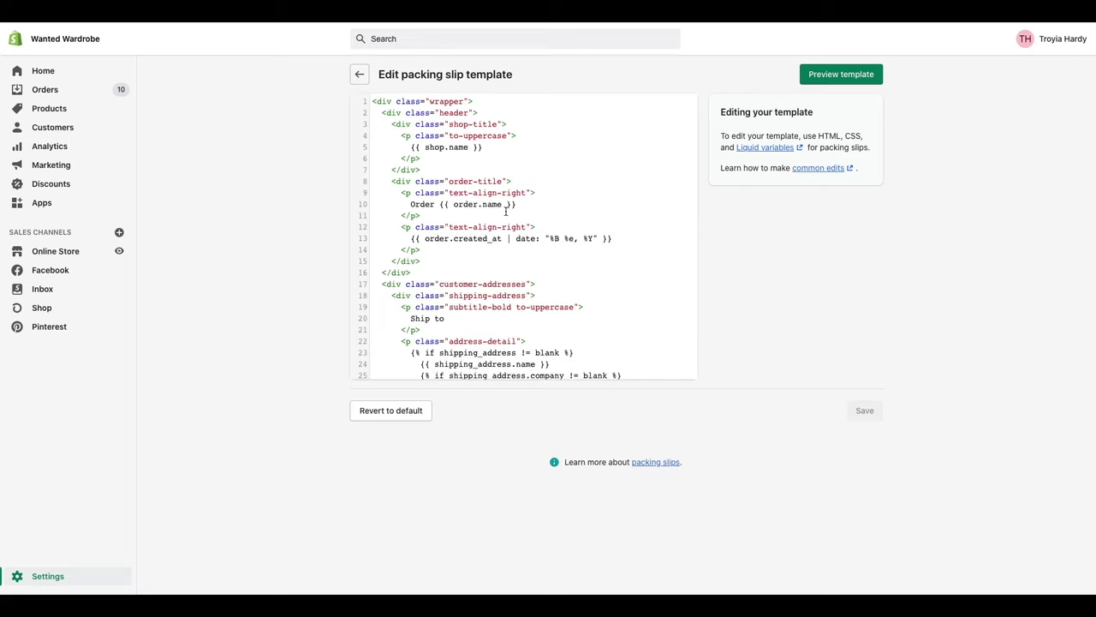
scroll(505, 211, "down", 15)
scroll(505, 211, "down", 3)
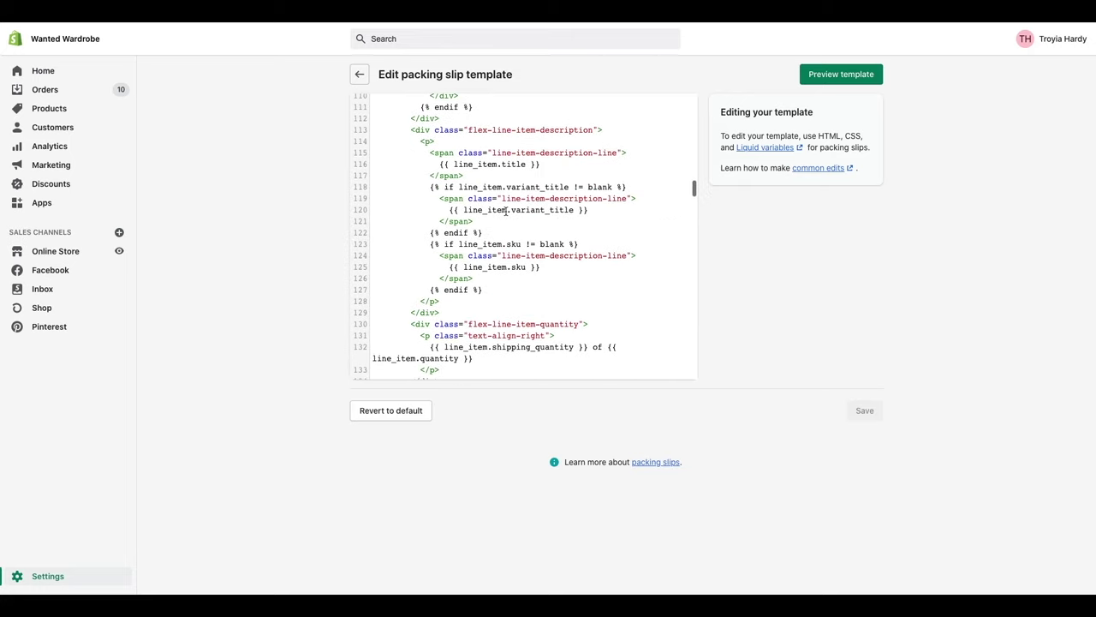
scroll(505, 211, "up", 17)
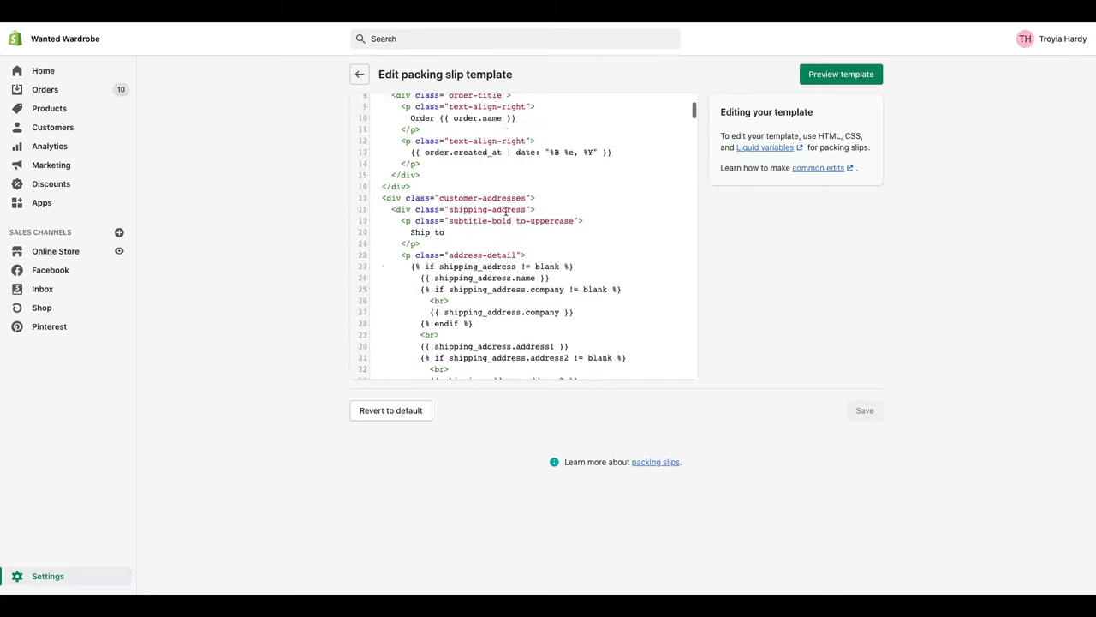
left_click(357, 76)
Examine the carrier accounts and custom order fulfillment sections, including the description of the fulfillment service option
scroll(400, 227, "down", 7)
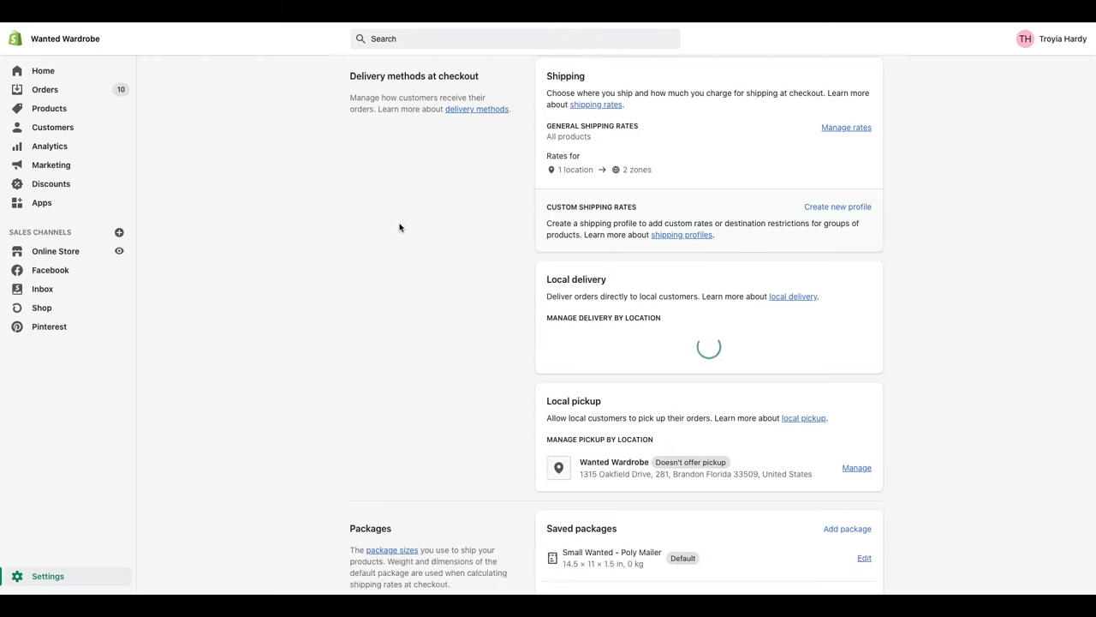
scroll(399, 225, "down", 5)
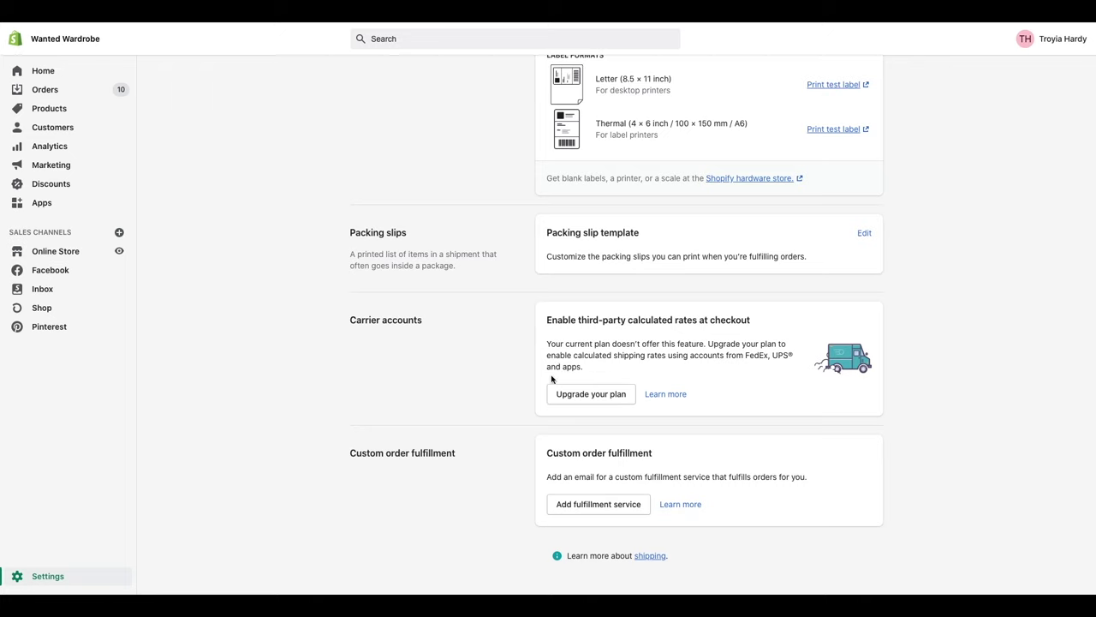
scroll(540, 342, "up", 5)
scroll(523, 317, "down", 2)
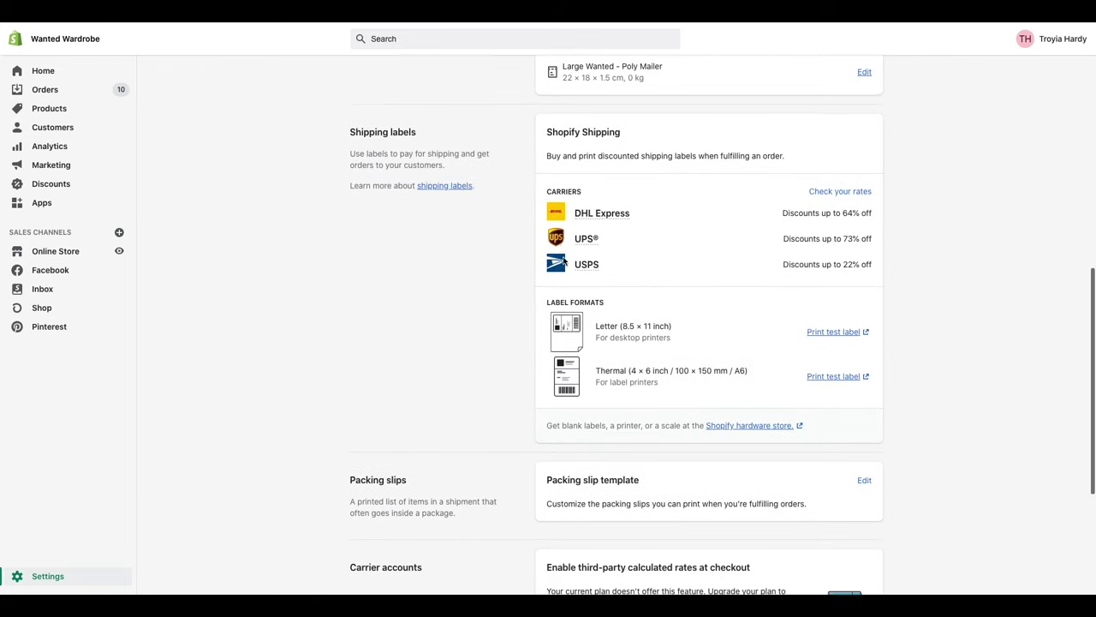
scroll(472, 342, "down", 5)
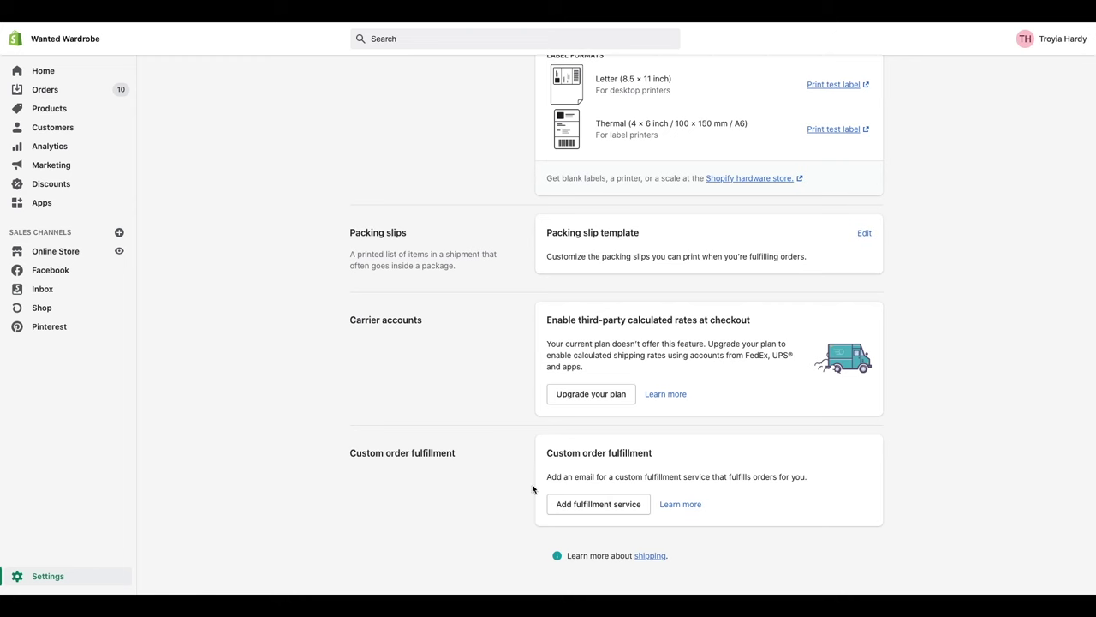
triple_click(603, 479)
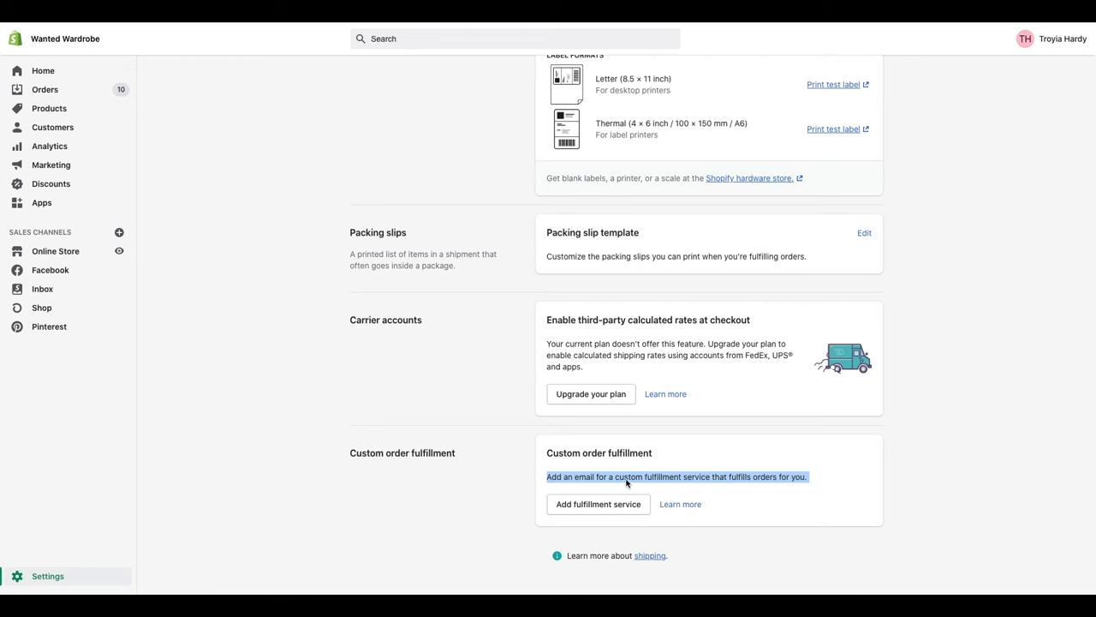
left_click(626, 482, "shift")
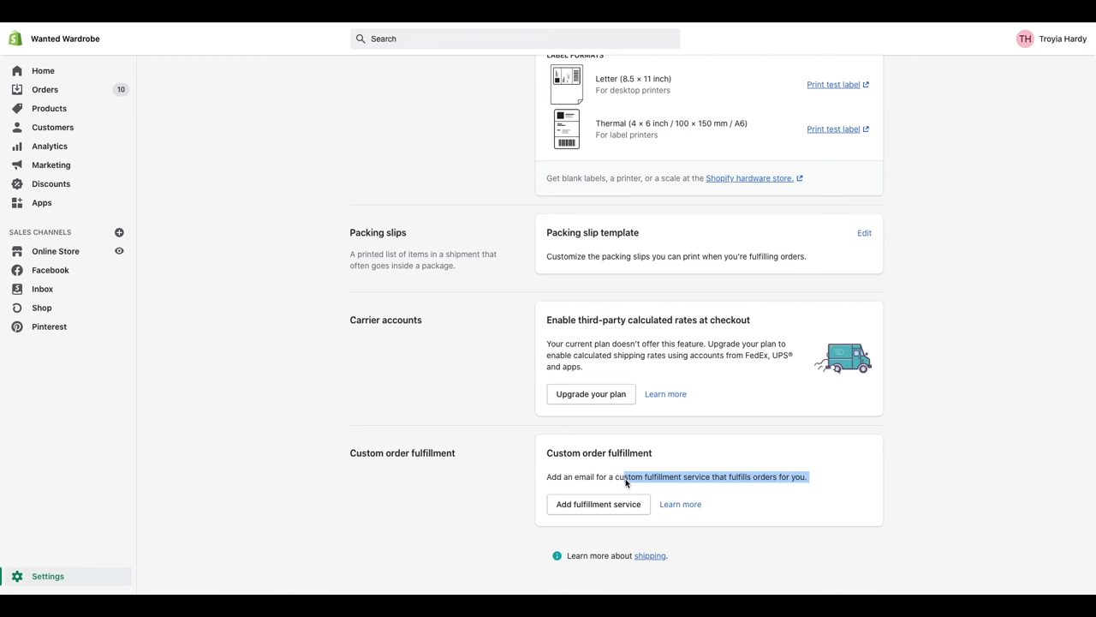
left_click(522, 462)
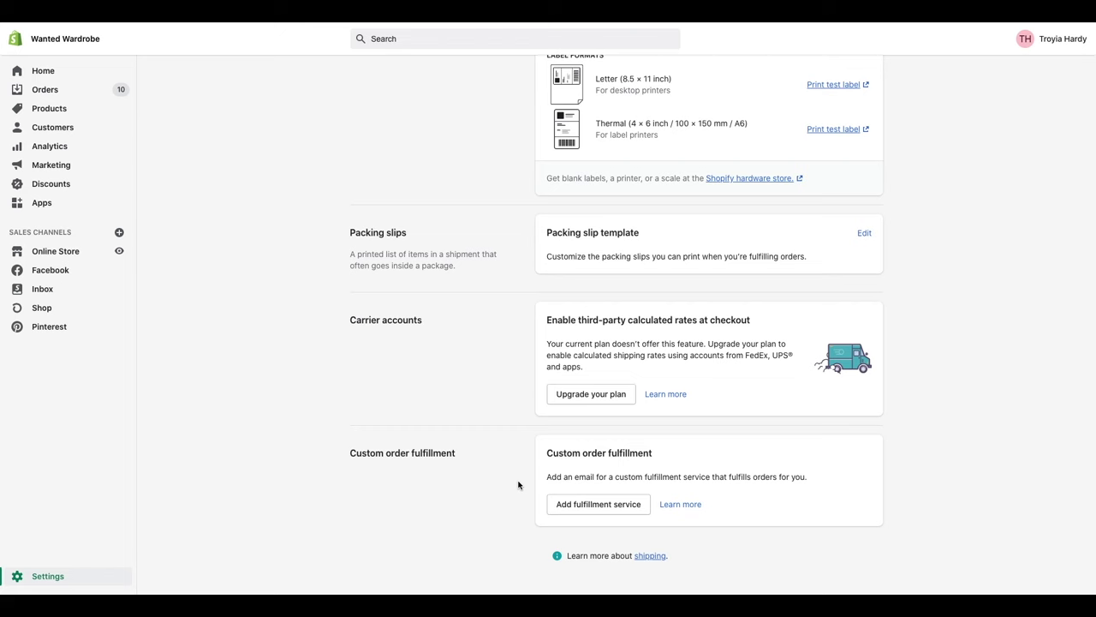
Review the shipping rates, local delivery, local pickup and saved packages sections of the Shipping and delivery settings
scroll(518, 485, "up", 5)
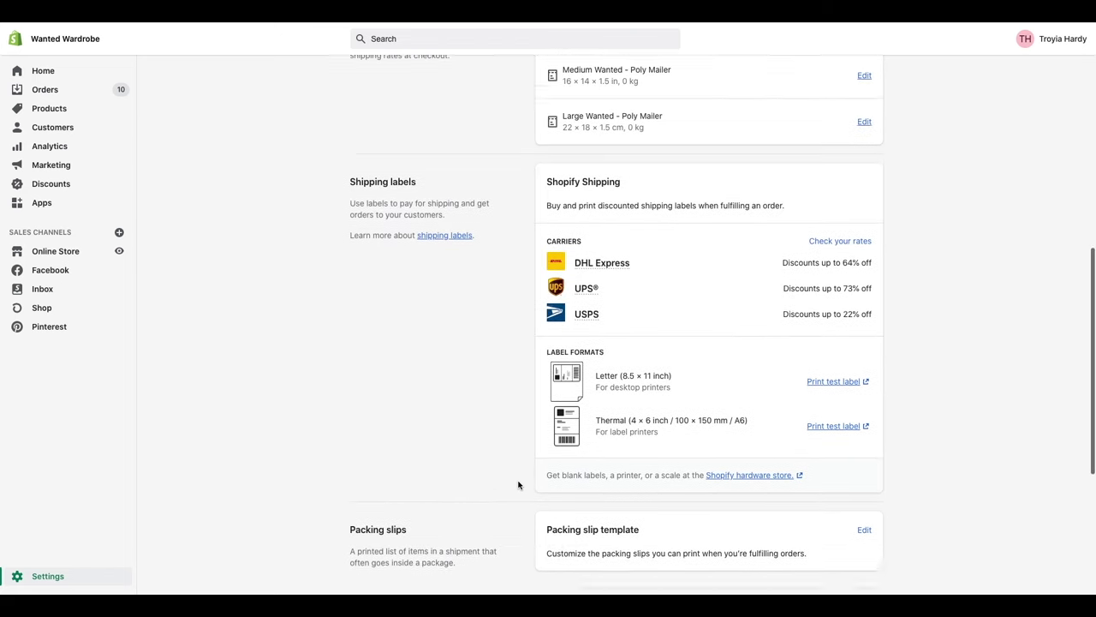
scroll(518, 485, "up", 4)
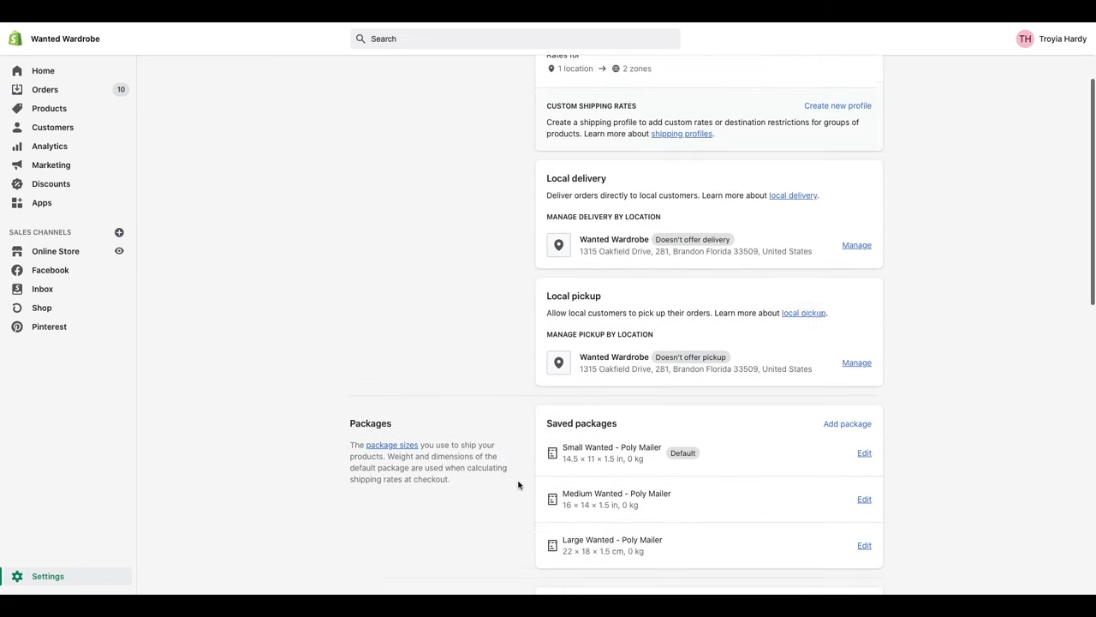
scroll(467, 330, "up", 2)
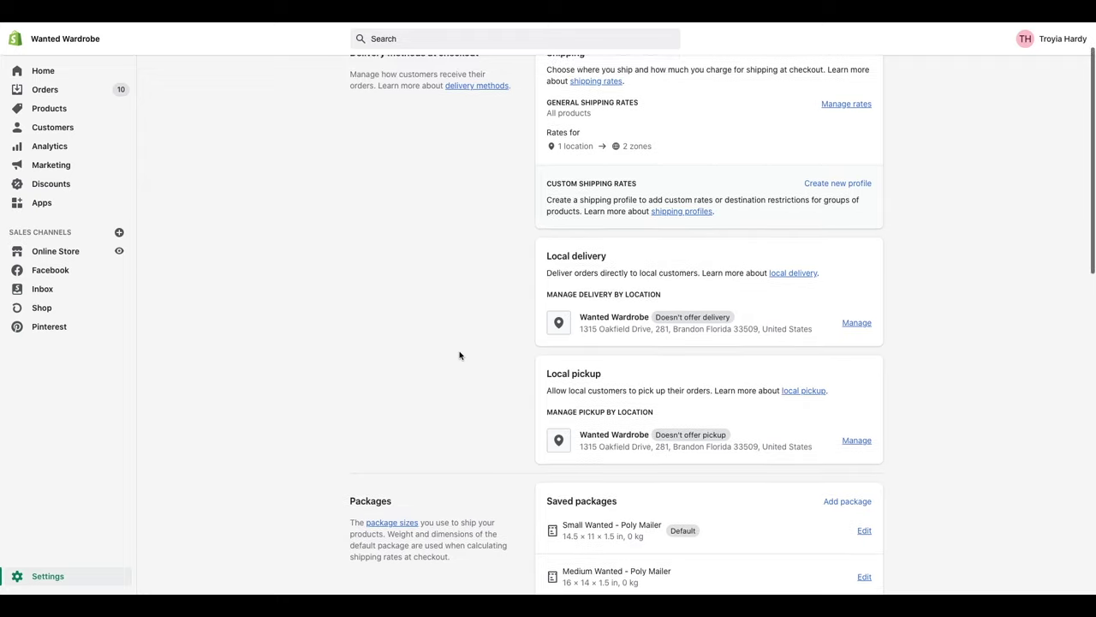
scroll(459, 356, "down", 2)
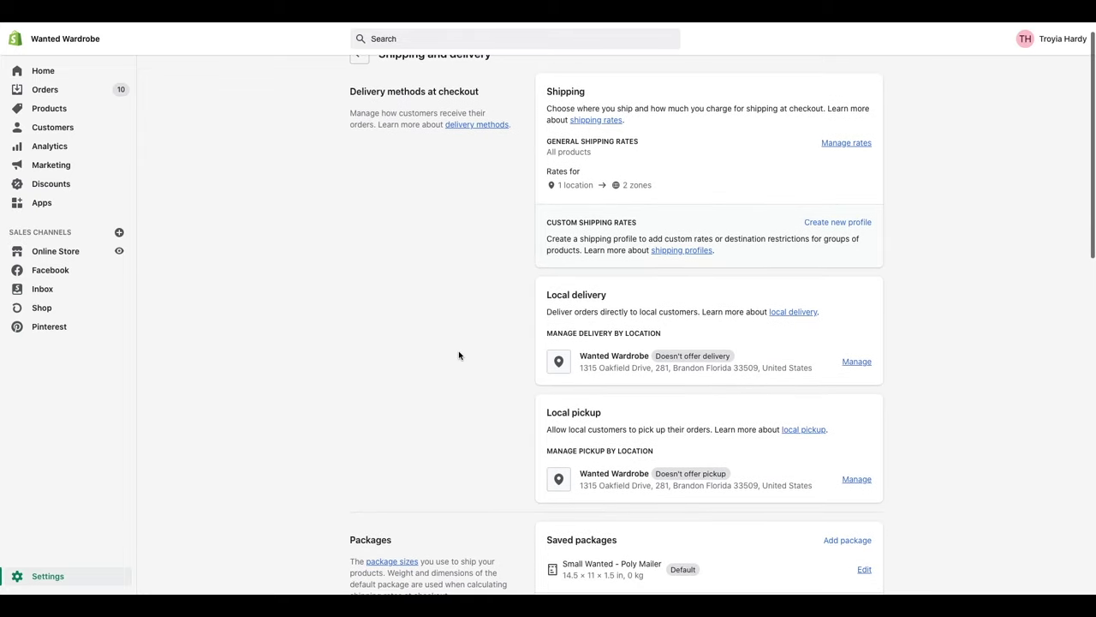
scroll(459, 355, "down", 3)
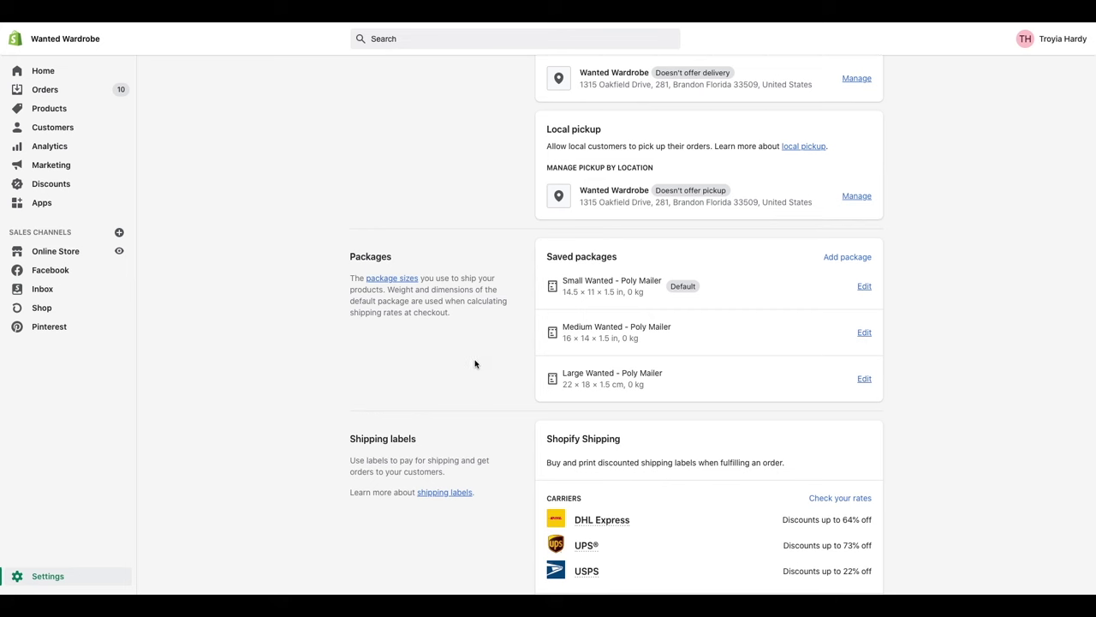
scroll(585, 289, "up", 3)
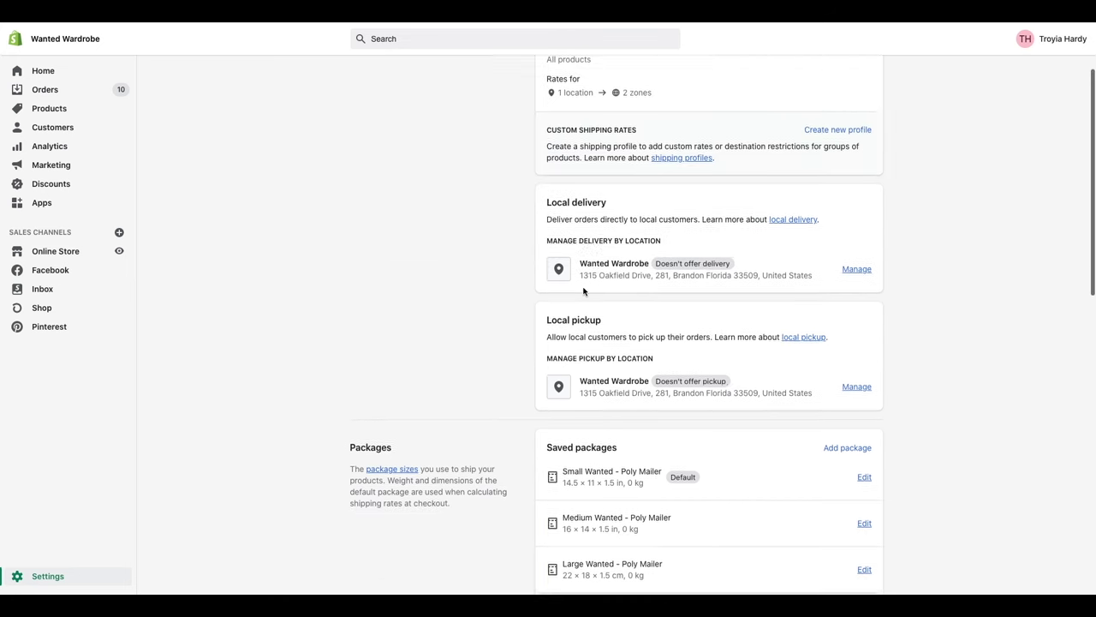
scroll(585, 291, "down", 4)
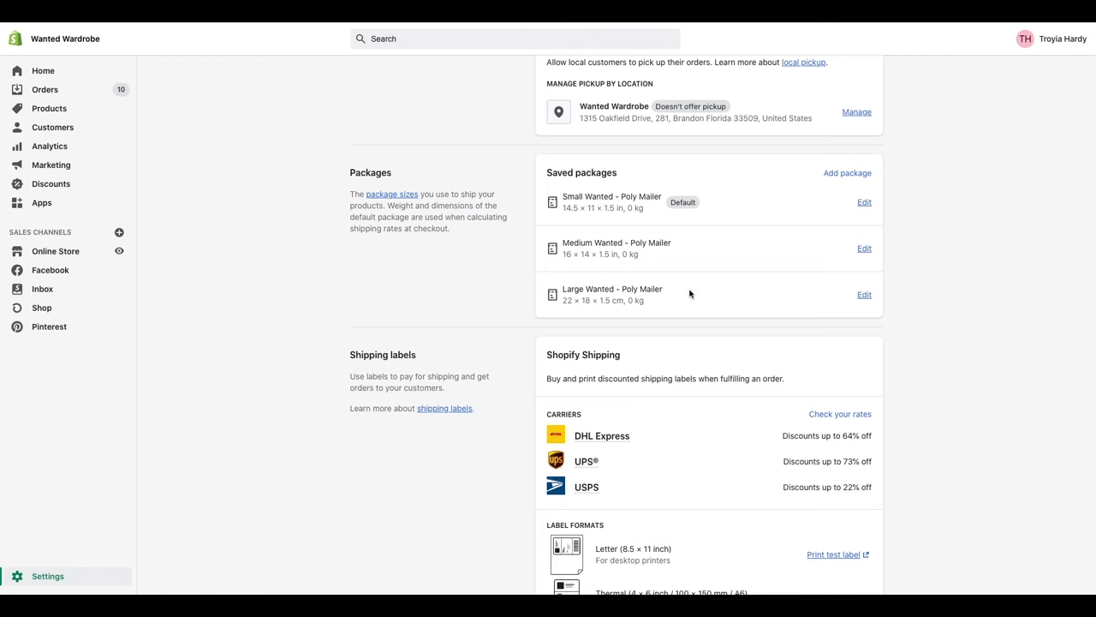
Open the form for a new custom package and look at the Envelope and Soft package/satchel types
left_click(834, 174)
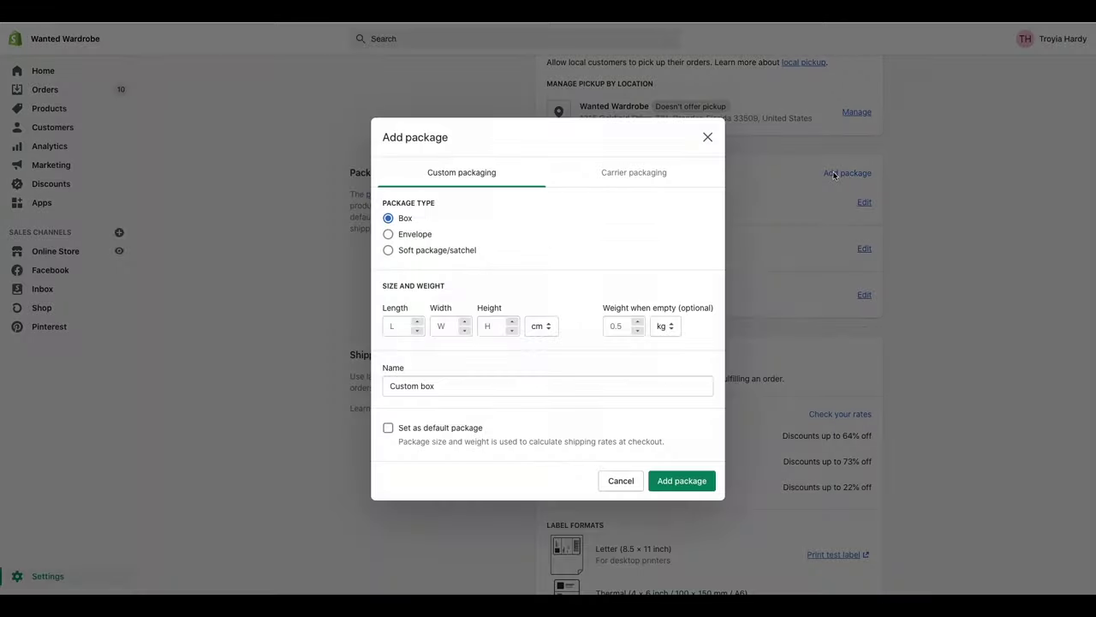
left_click(707, 139)
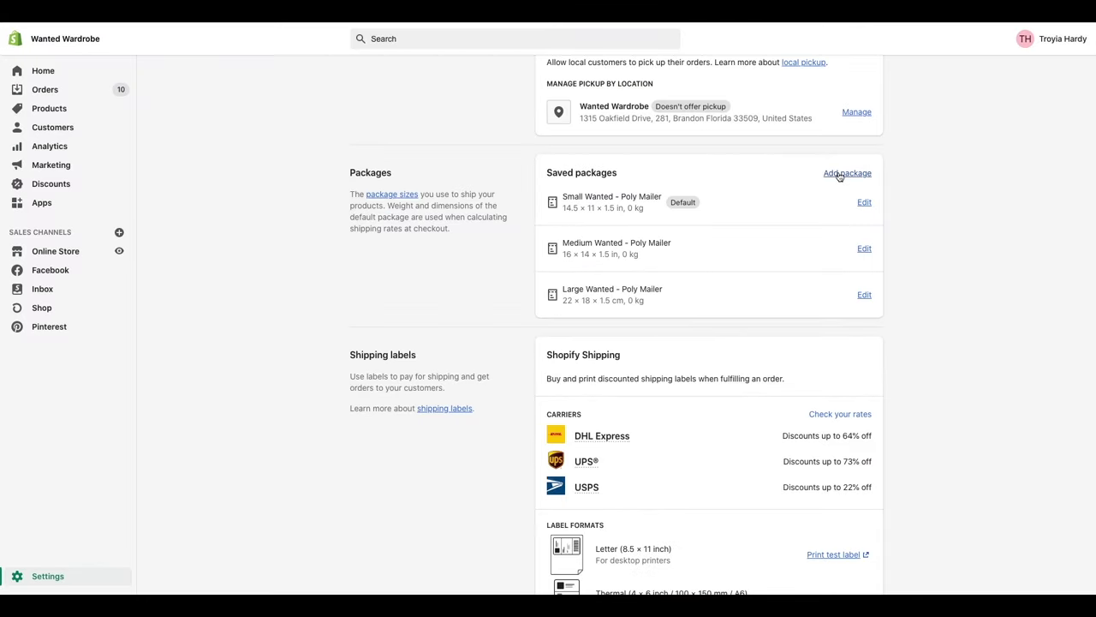
left_click(844, 175)
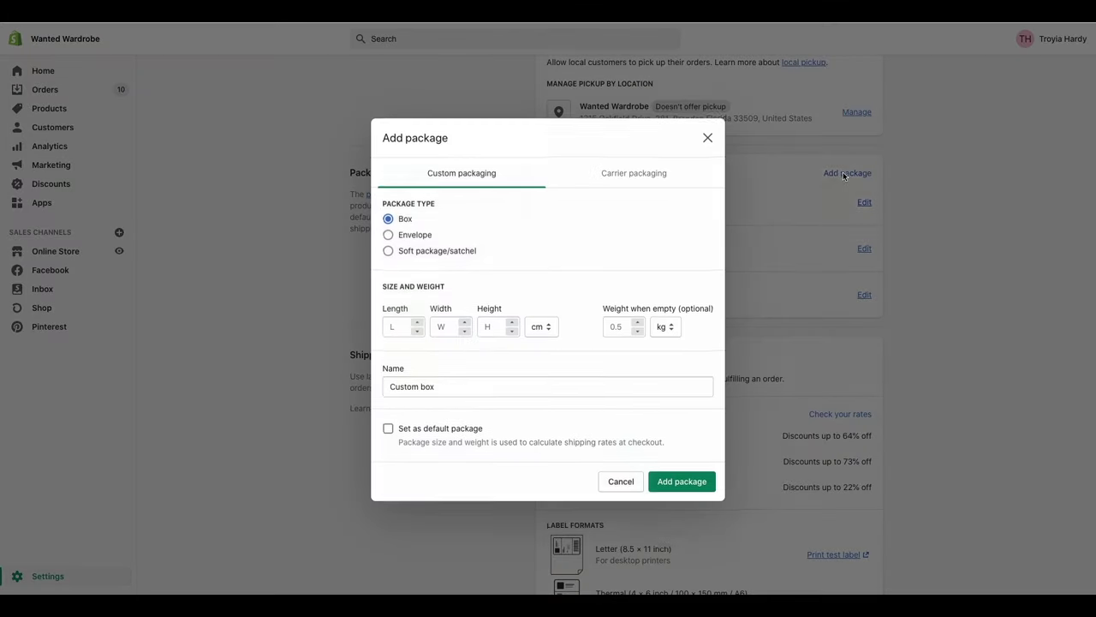
left_click(389, 235)
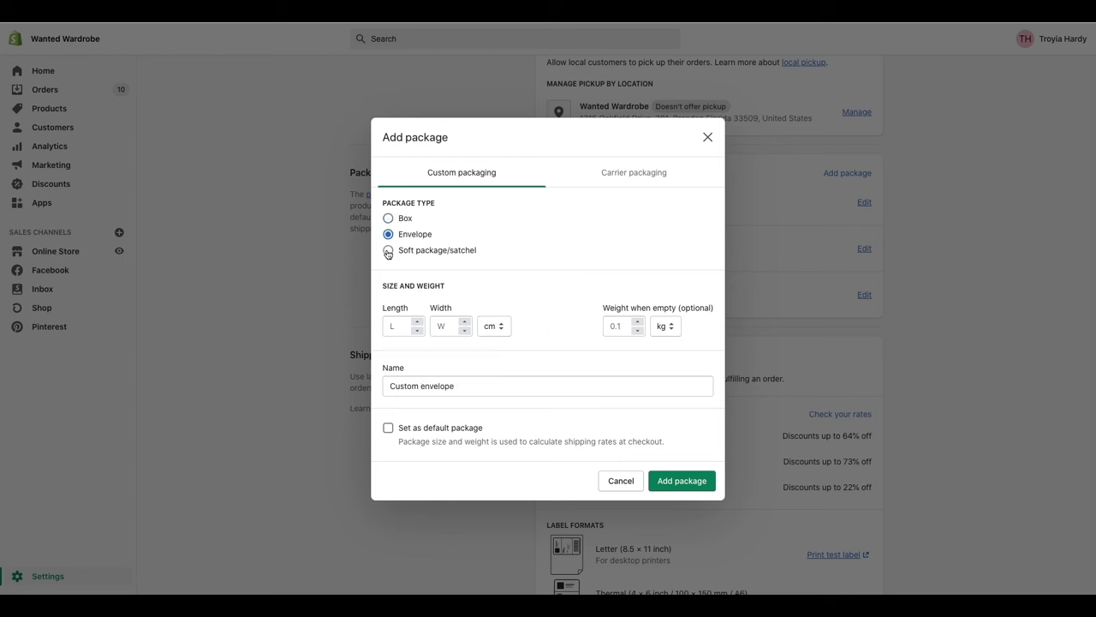
left_click(389, 252)
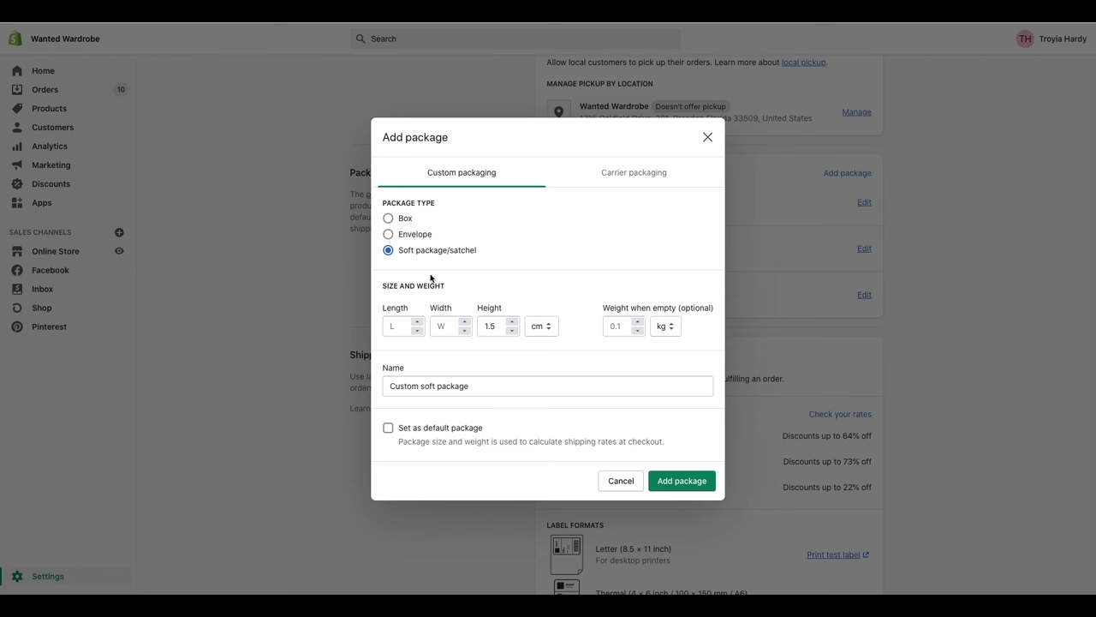
Examine the length, width, height and optional empty weight fields of the new soft package
left_click(390, 323)
left_click(443, 326)
left_click(493, 326)
double_click(492, 325)
left_click(433, 305)
triple_click(609, 311)
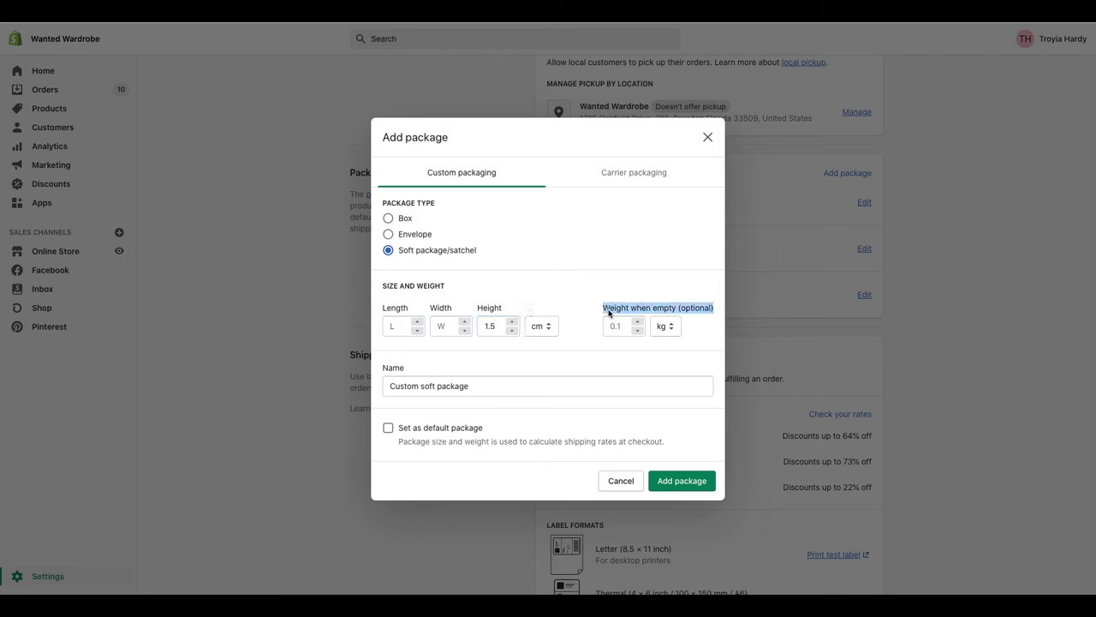
left_click(681, 311)
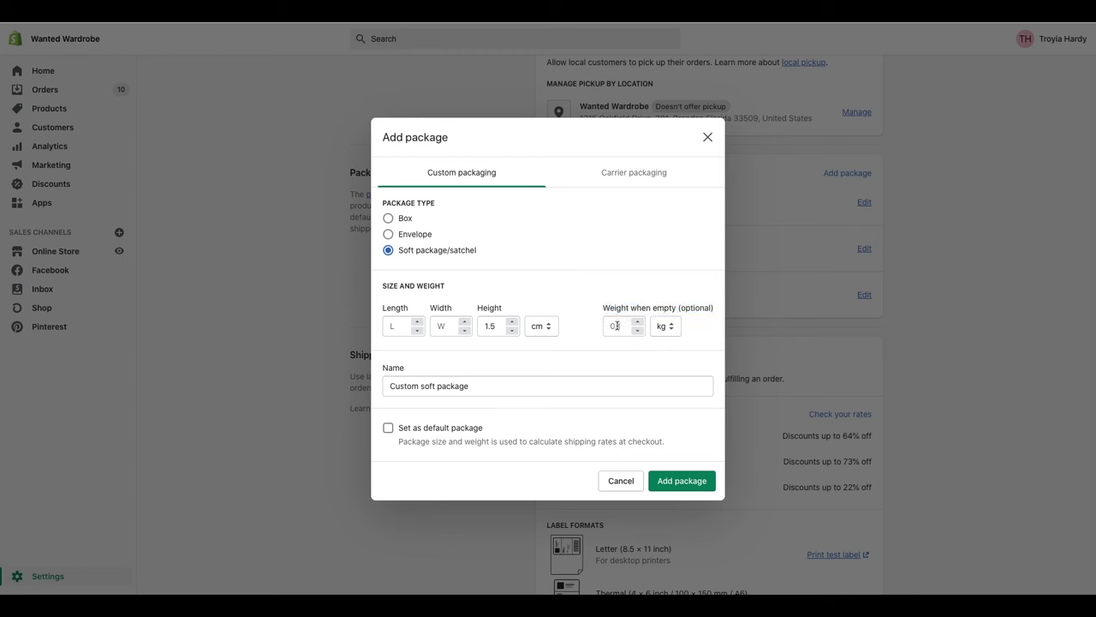
left_click_drag(680, 312, 716, 310)
key("Tab")
Examine the package name field and the default package option, and cancel the new soft package
left_click(477, 383)
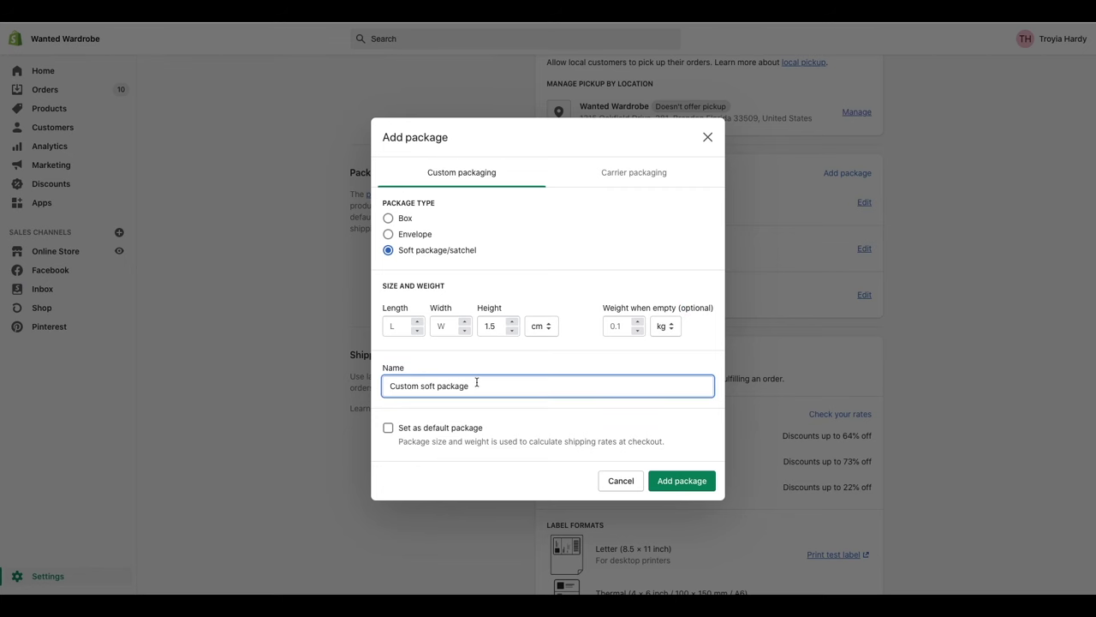
triple_click(405, 388)
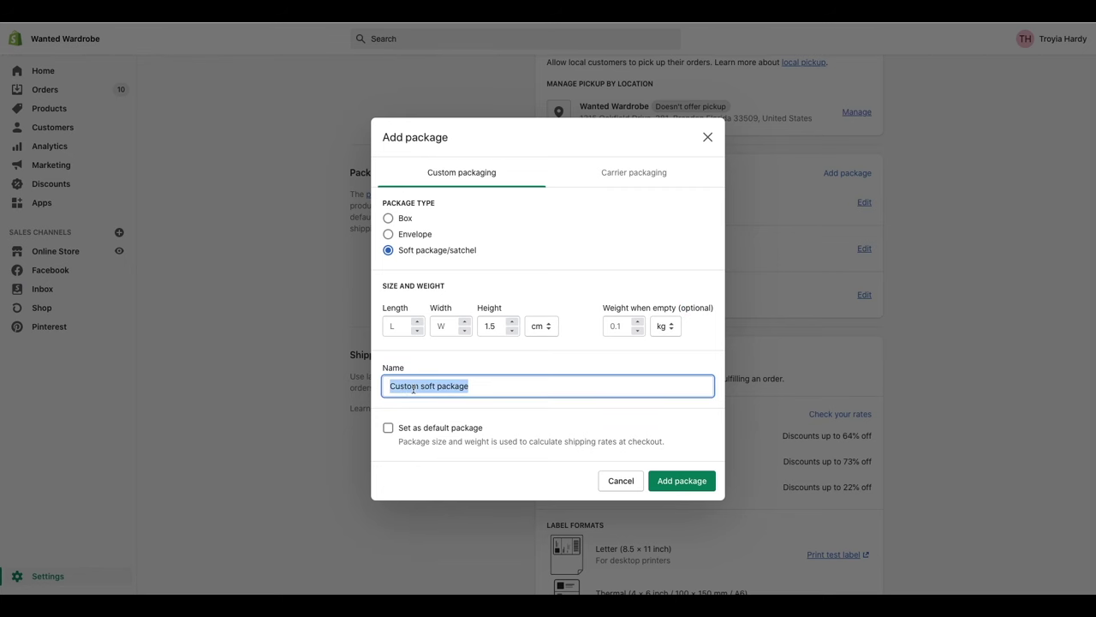
triple_click(517, 387)
left_click(513, 387)
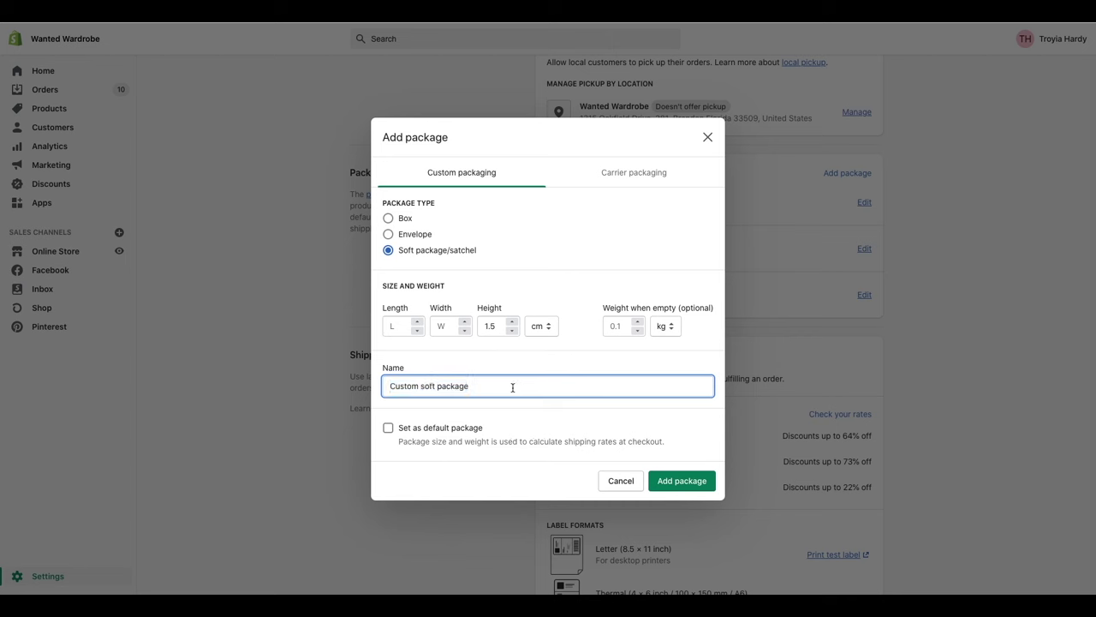
triple_click(509, 387)
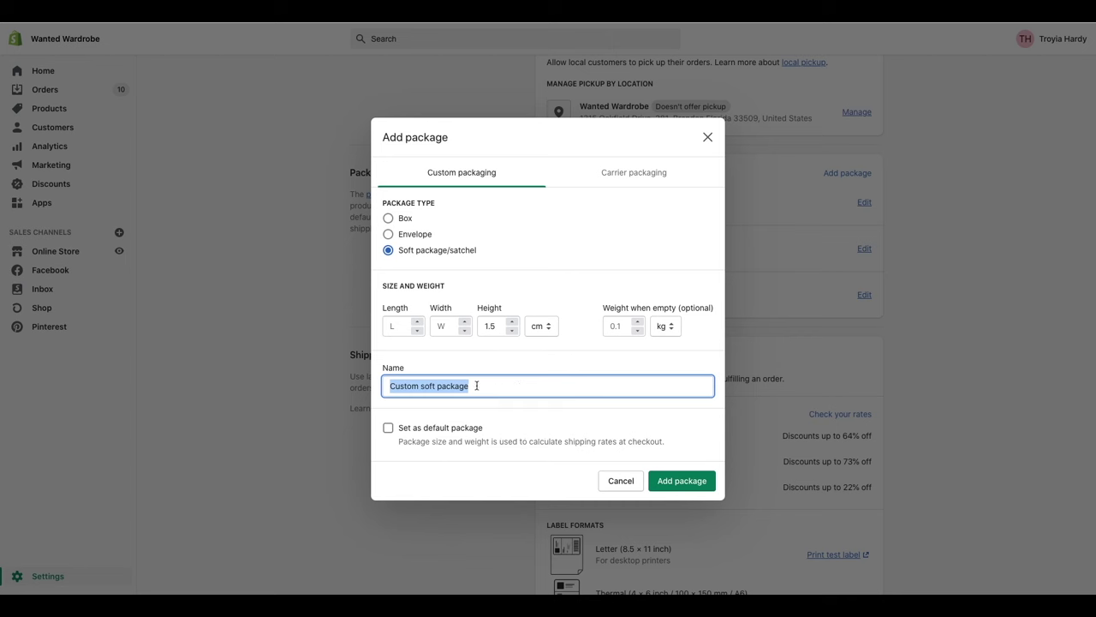
left_click(477, 386)
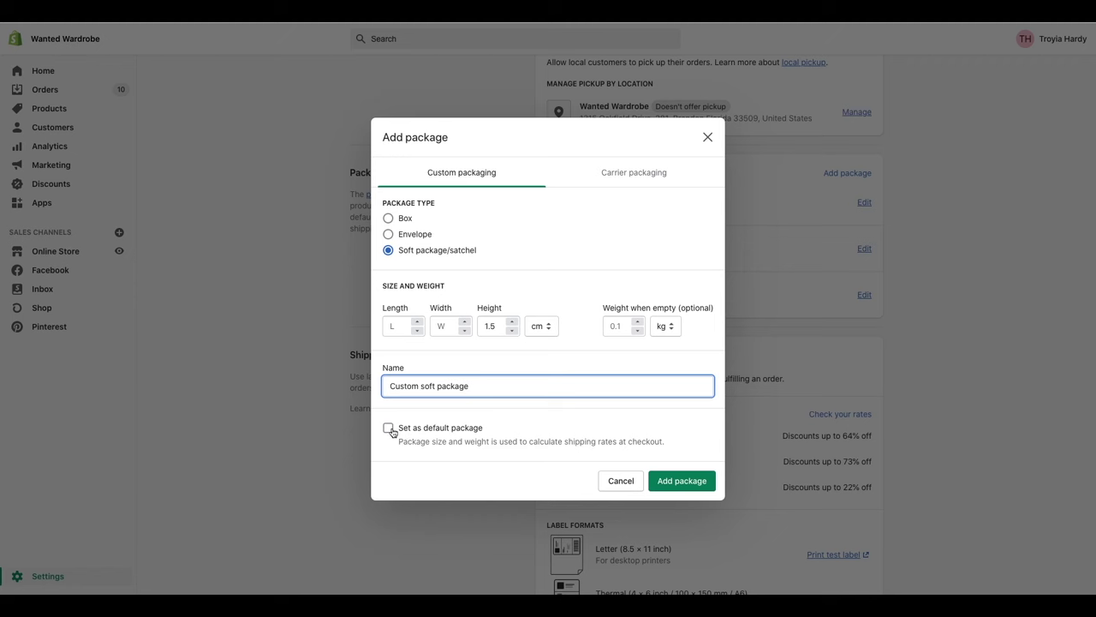
left_click(620, 481)
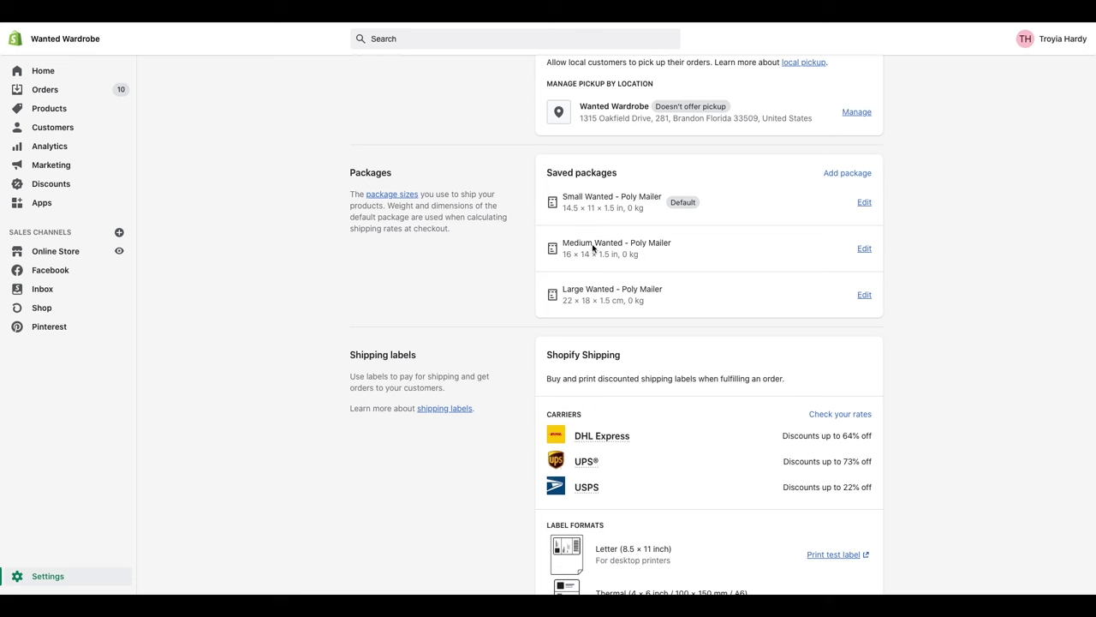
Start adding another package from carrier packaging and show the available USPS packaging
scroll(636, 201, "down", 1)
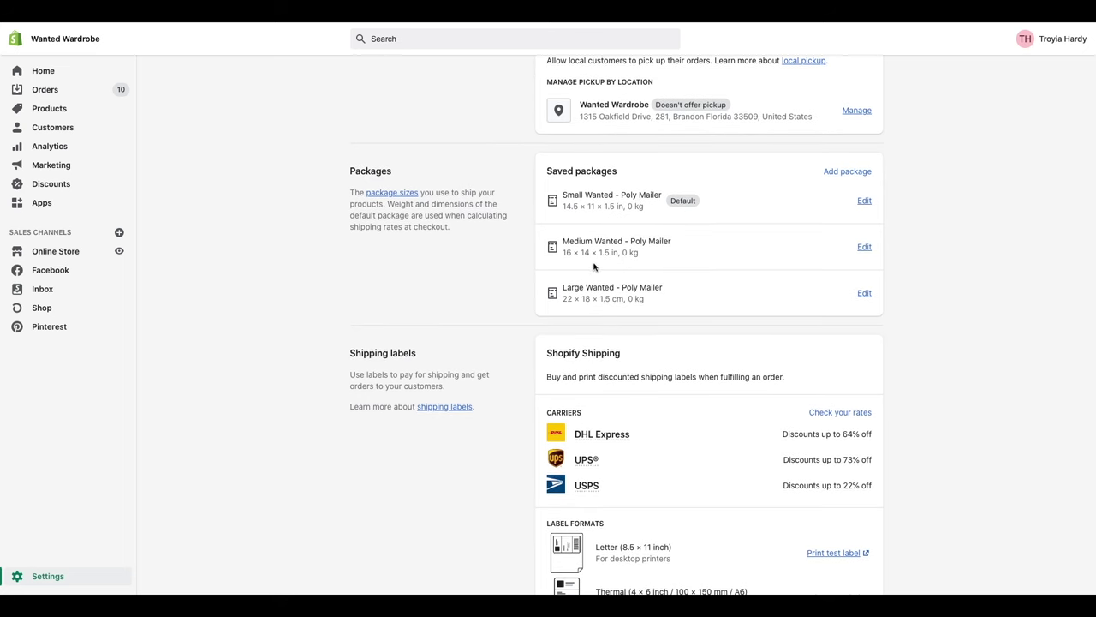
scroll(853, 176, "down", 1)
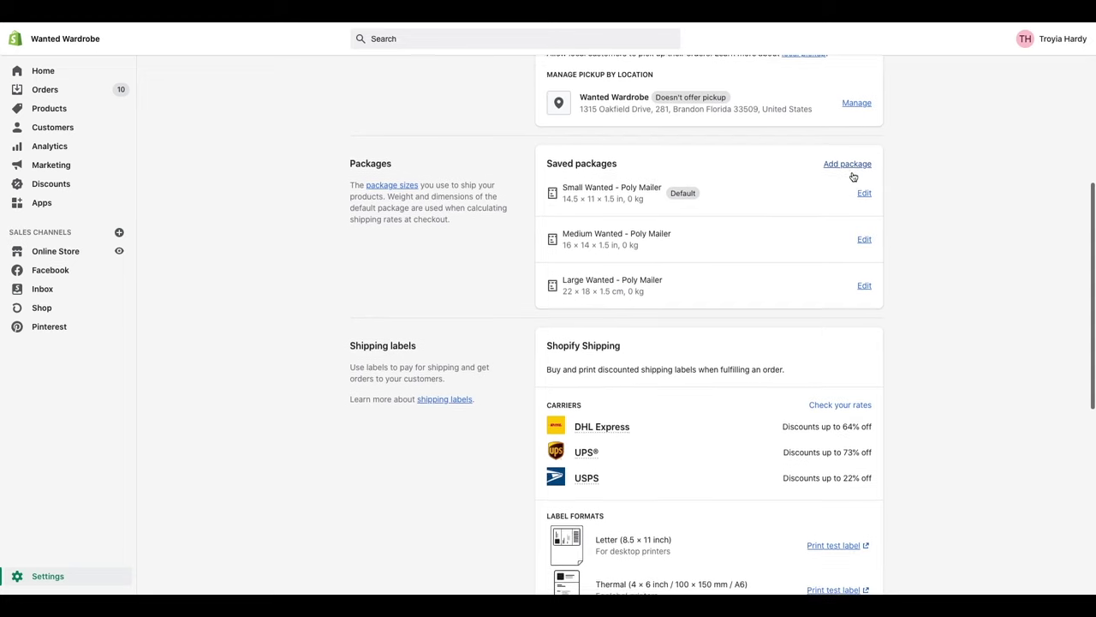
left_click(850, 167)
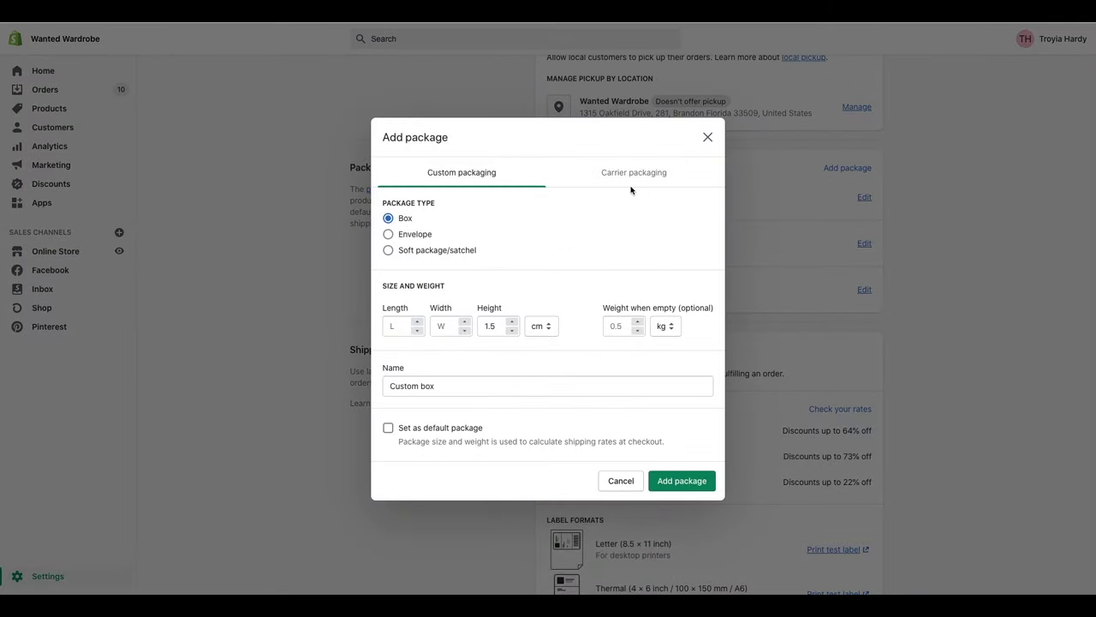
left_click(615, 176)
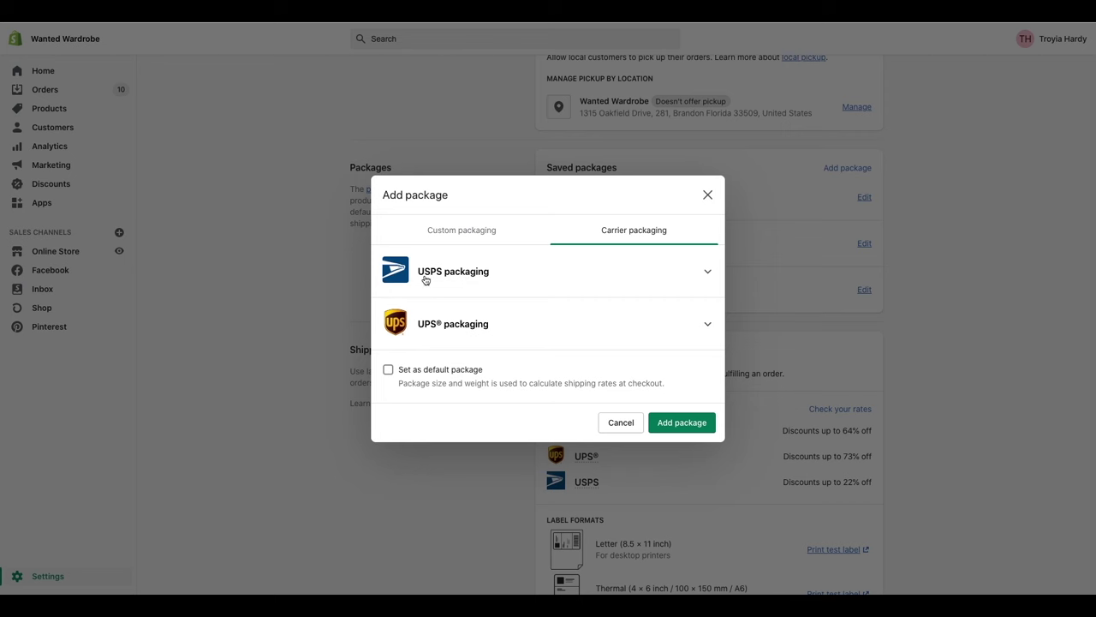
left_click(699, 276)
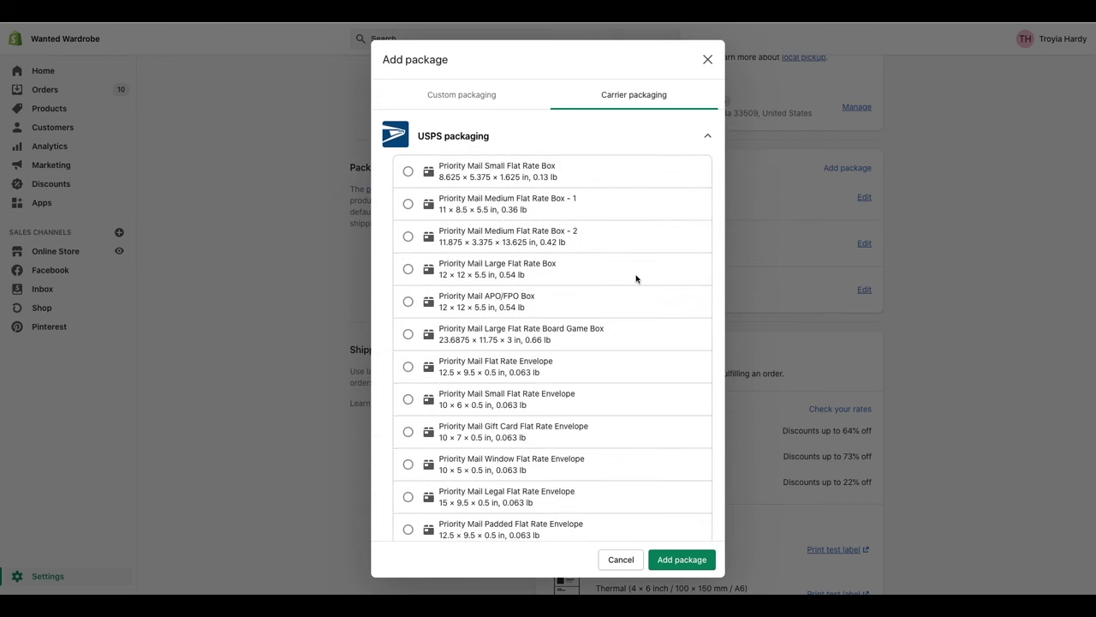
Look through the USPS Priority Mail boxes and envelopes, trying the selections from Small Flat Rate Box to APO/FPO Box
left_click(410, 174)
left_click(408, 206)
left_click(408, 237)
left_click(409, 269)
left_click(408, 302)
scroll(410, 308, "down", 2)
scroll(410, 310, "down", 5)
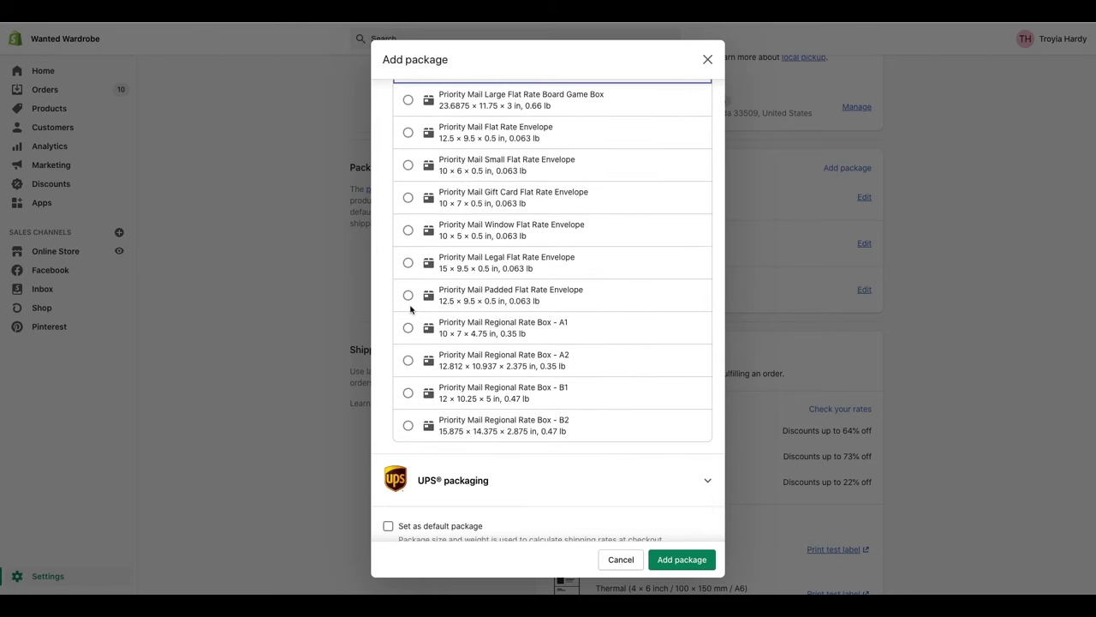
scroll(410, 308, "up", 6)
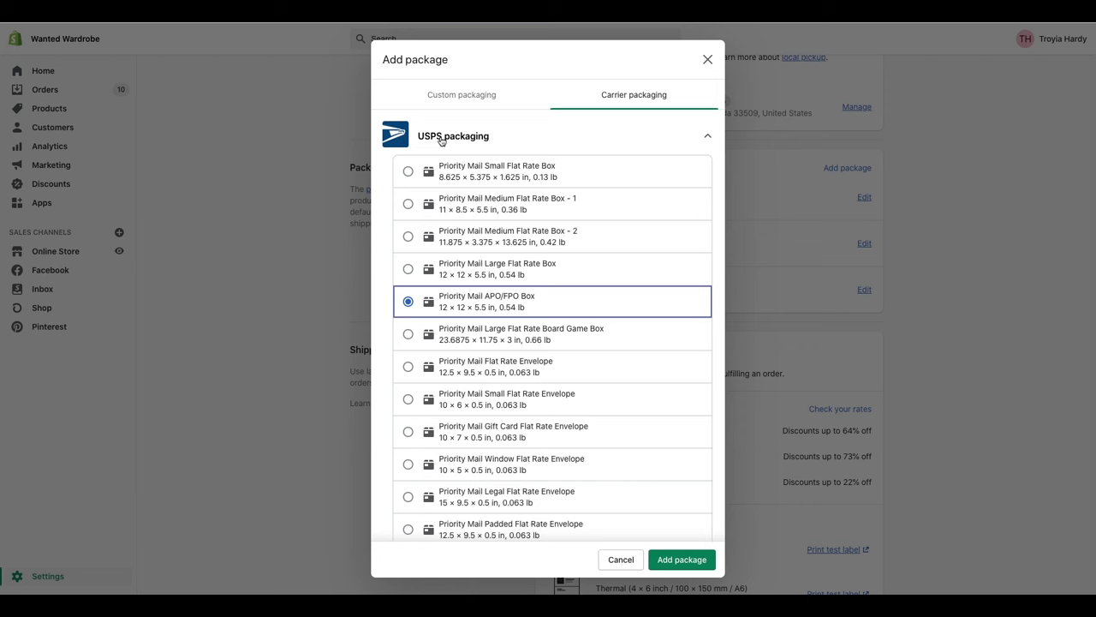
Add the USPS Priority Mail Legal Flat Rate Envelope to the saved packages
scroll(489, 246, "down", 3)
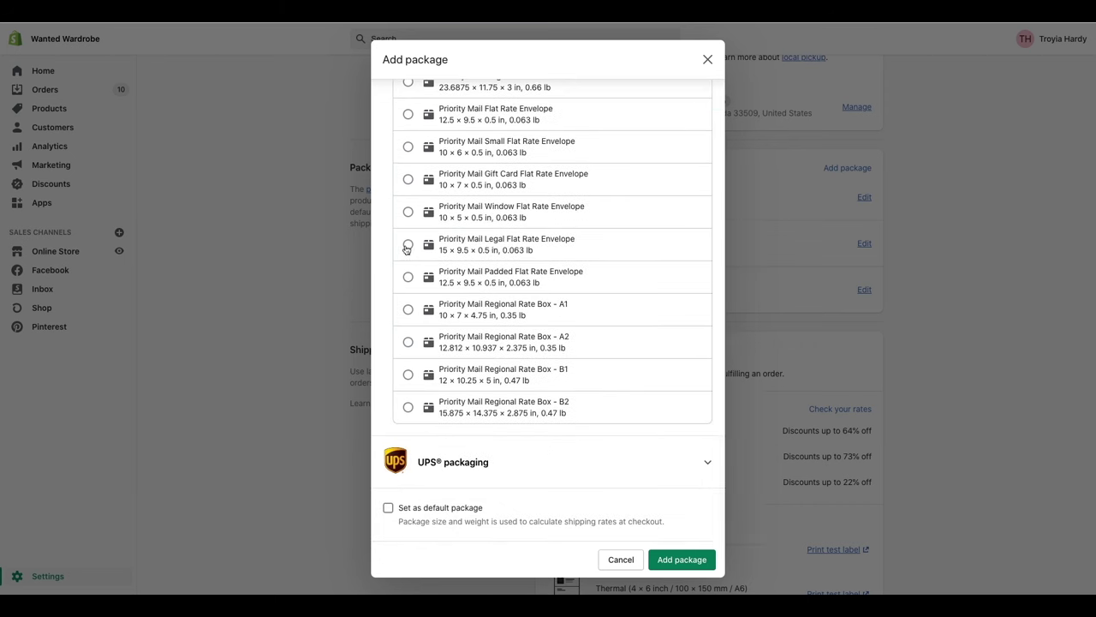
left_click(408, 246)
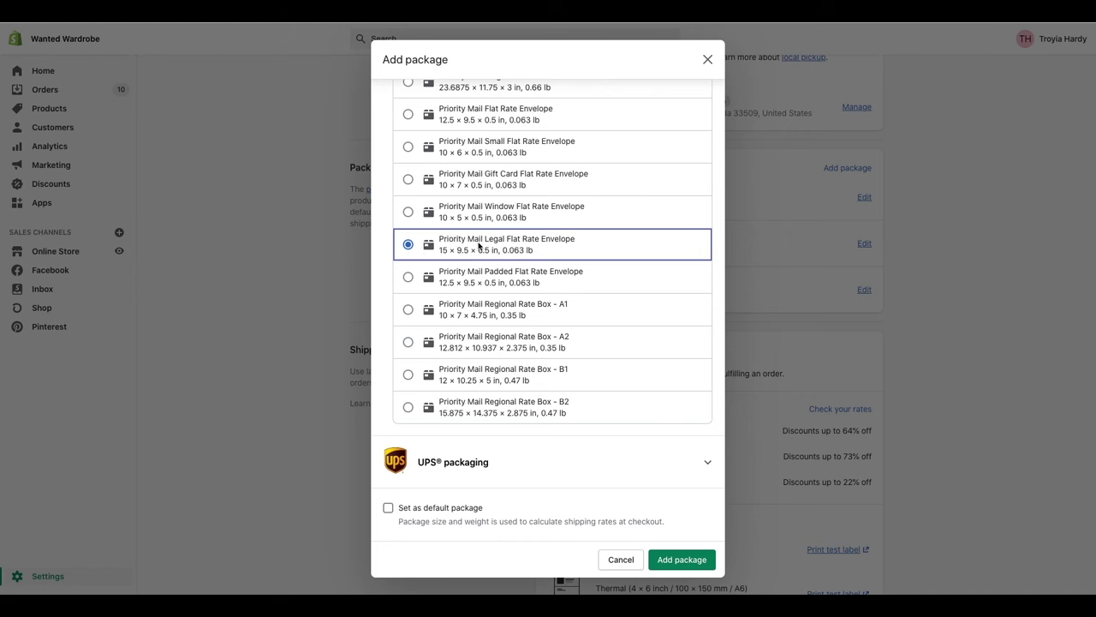
left_click(689, 561)
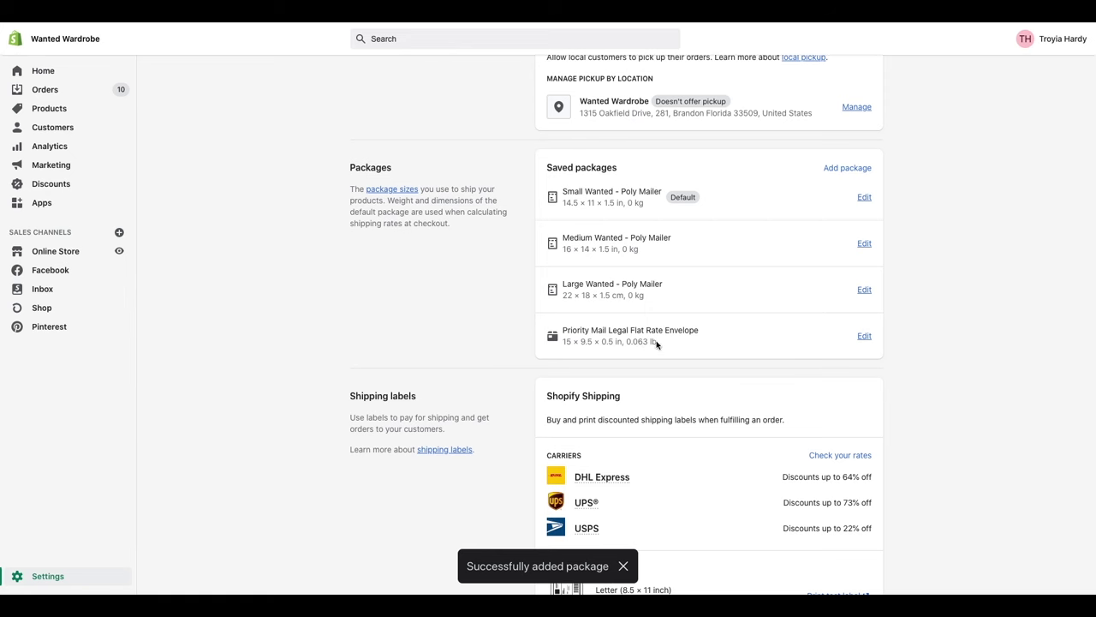
Delete the Priority Mail Legal Flat Rate Envelope from the saved packages
left_click(864, 336)
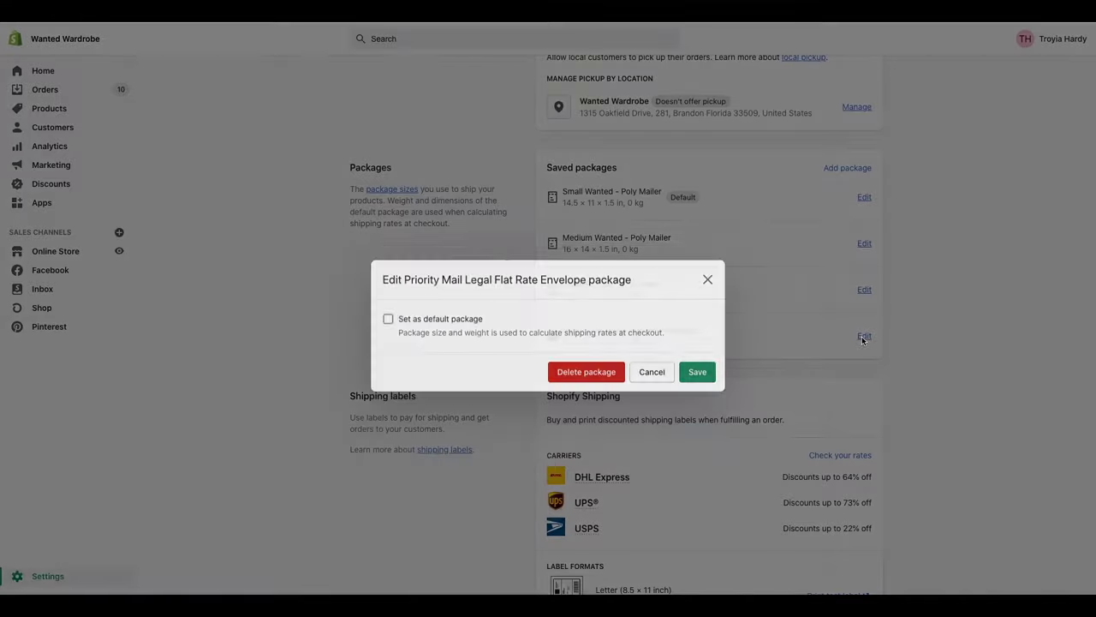
left_click(594, 356)
left_click(690, 346)
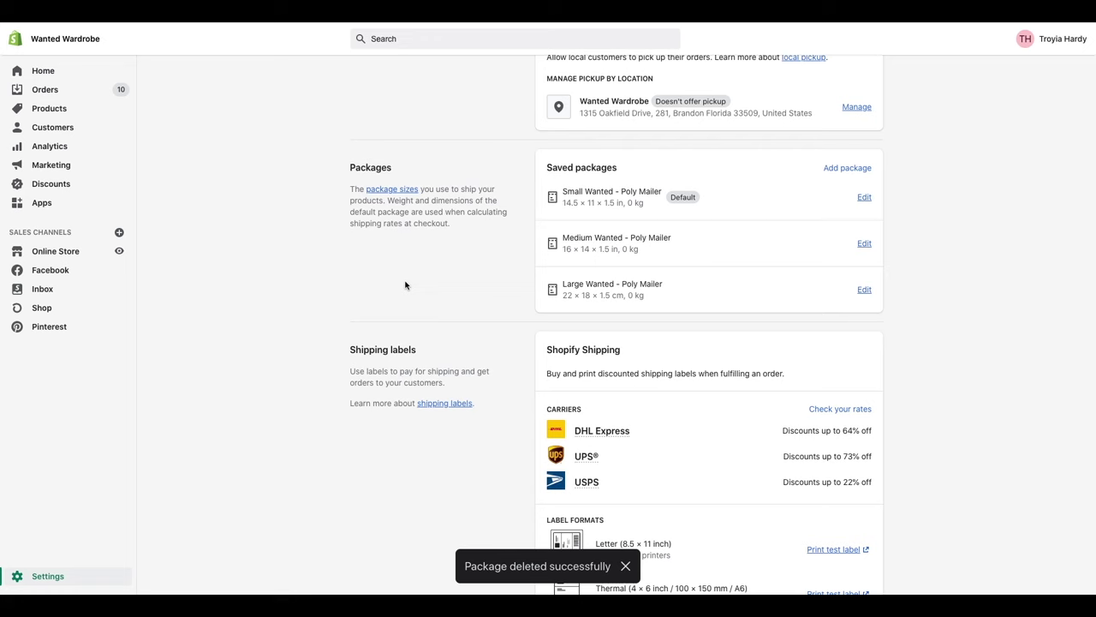
Examine the names and dimensions of the small, medium and large poly mailers in the saved packages
scroll(566, 248, "down", 1)
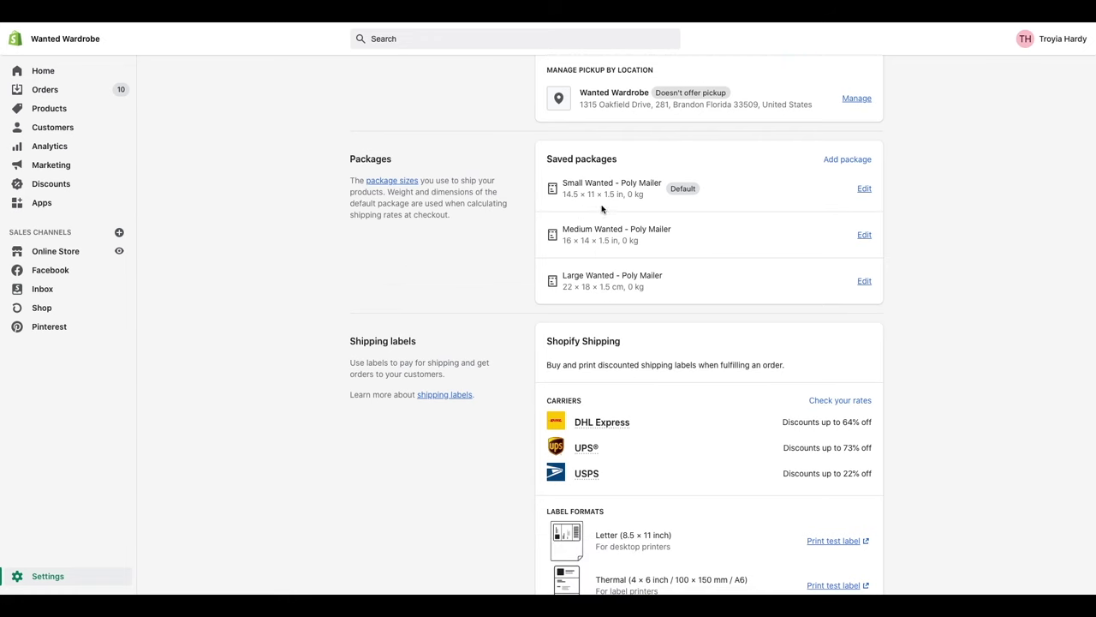
mouse_move(606, 195)
left_mouse_down()
mouse_move(622, 197)
mouse_move(606, 195)
left_mouse_up()
triple_click(575, 286)
left_click(581, 274)
Examine the Shipping, Local delivery and Local pickup sections of the delivery methods at checkout, including their descriptions
scroll(525, 246, "up", 5)
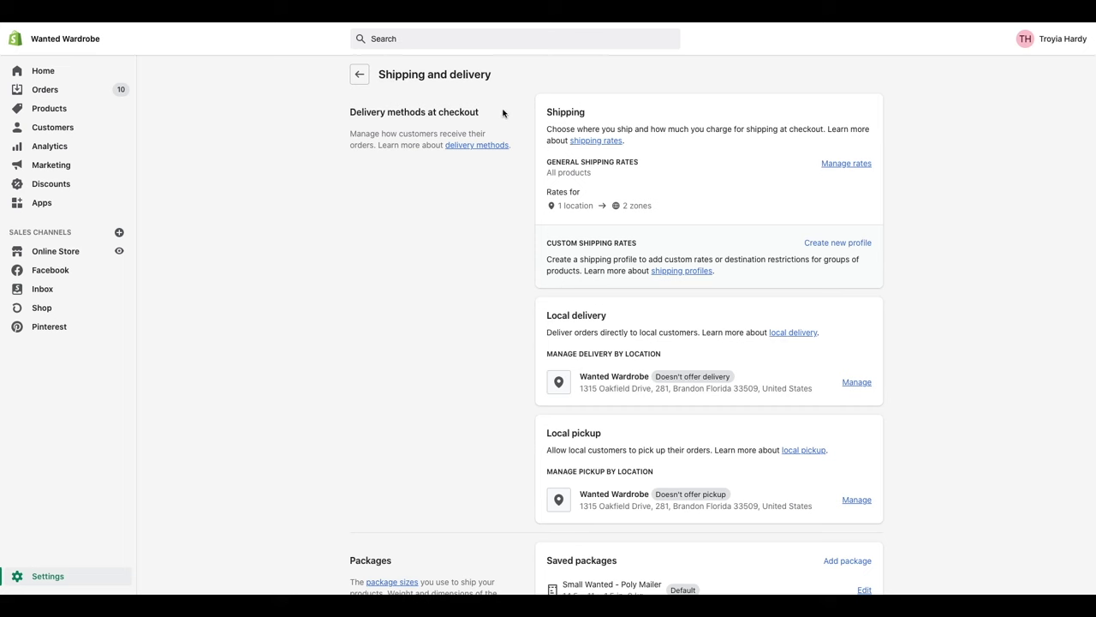
left_click_drag(549, 114, 602, 119)
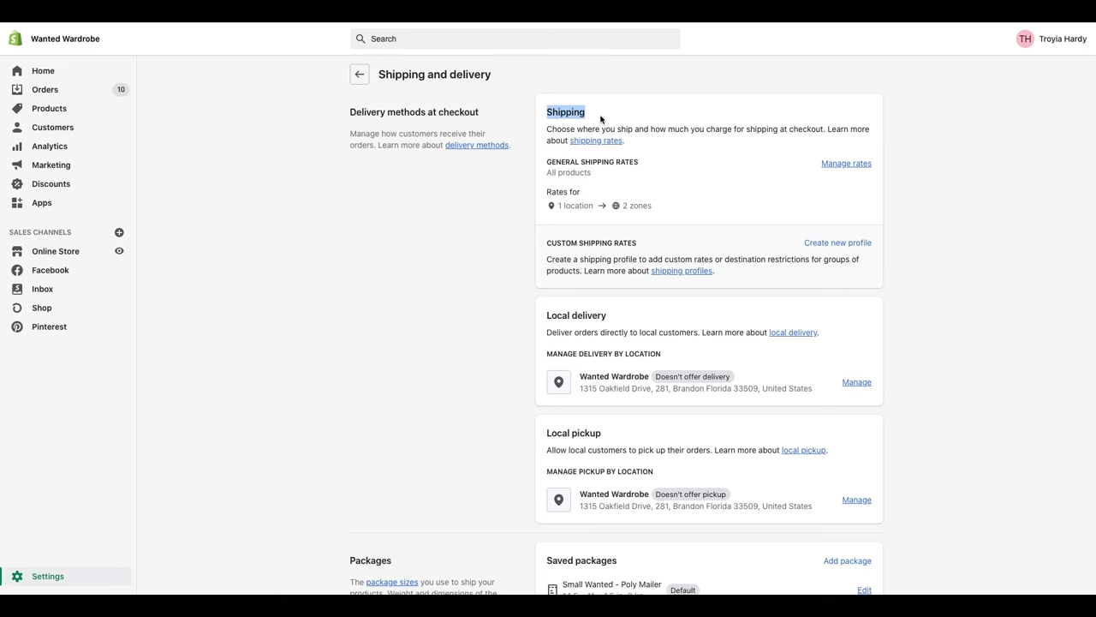
left_click_drag(549, 316, 625, 322)
left_click_drag(545, 335, 703, 338)
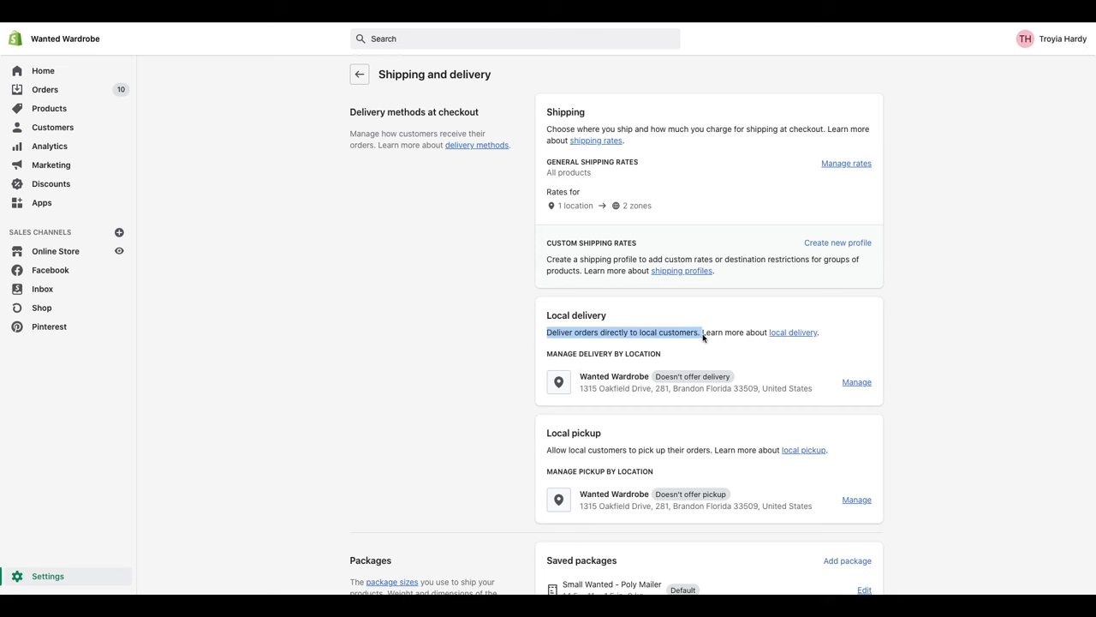
left_click(489, 334)
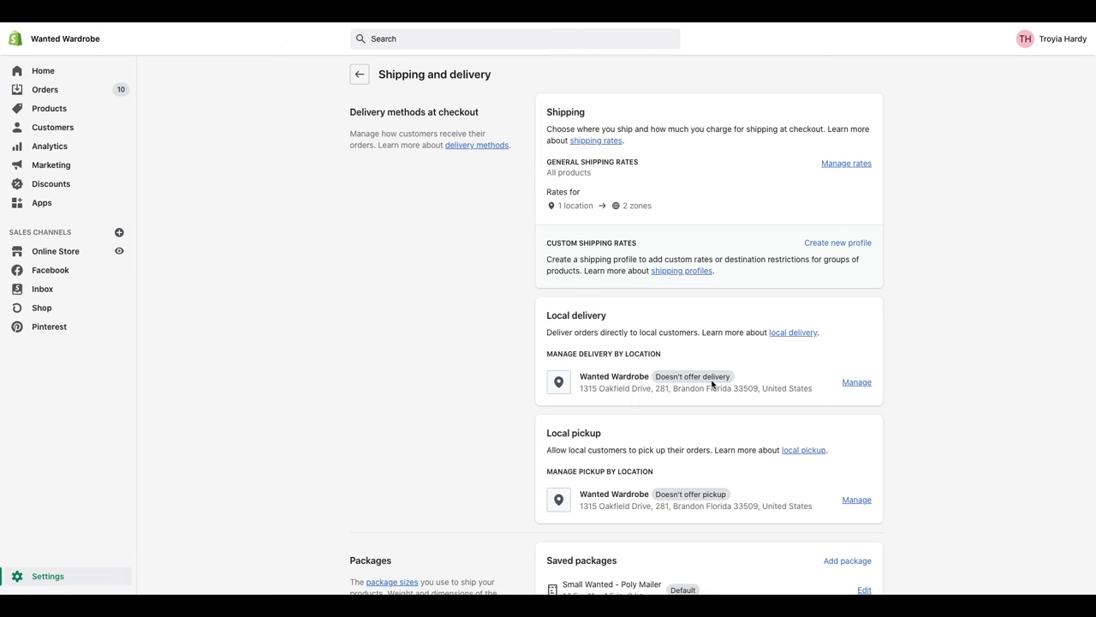
scroll(629, 385, "down", 5)
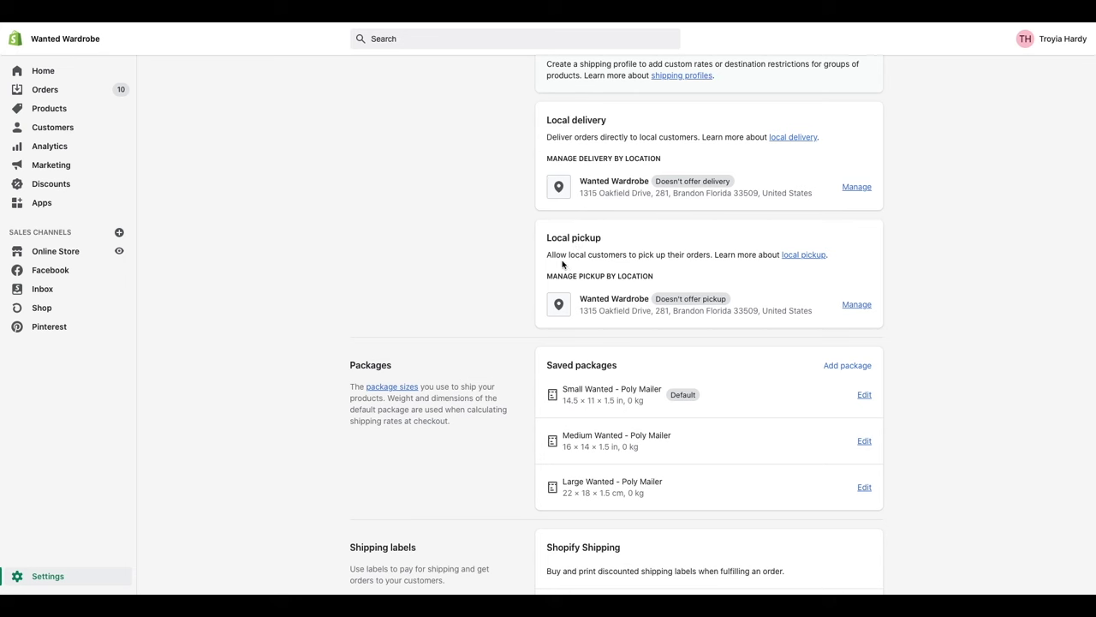
left_click_drag(547, 260, 711, 257)
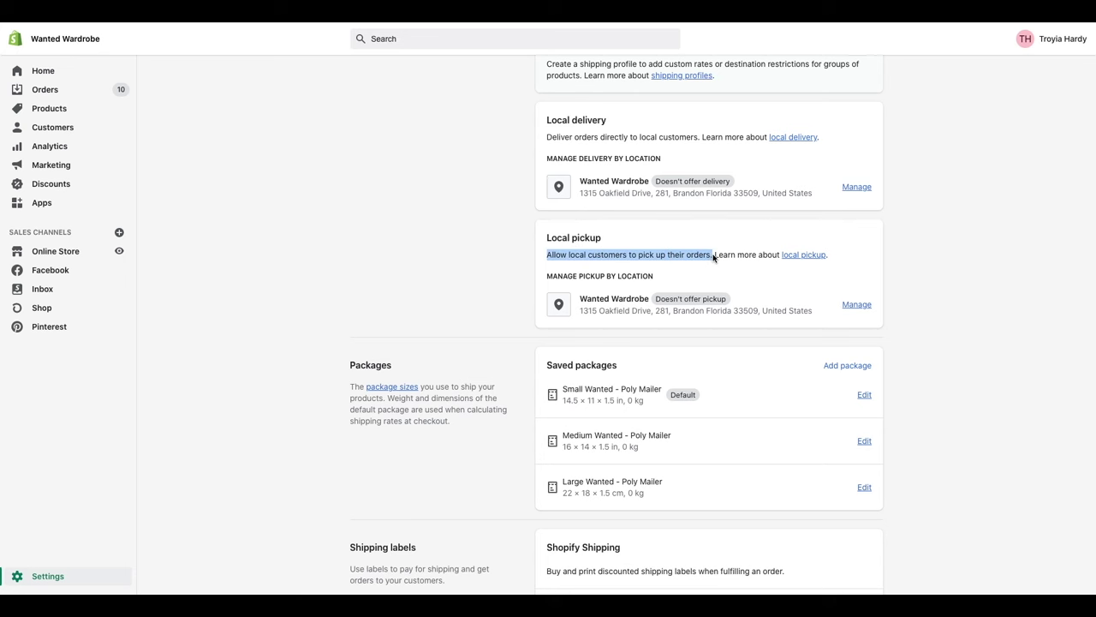
left_click(631, 287)
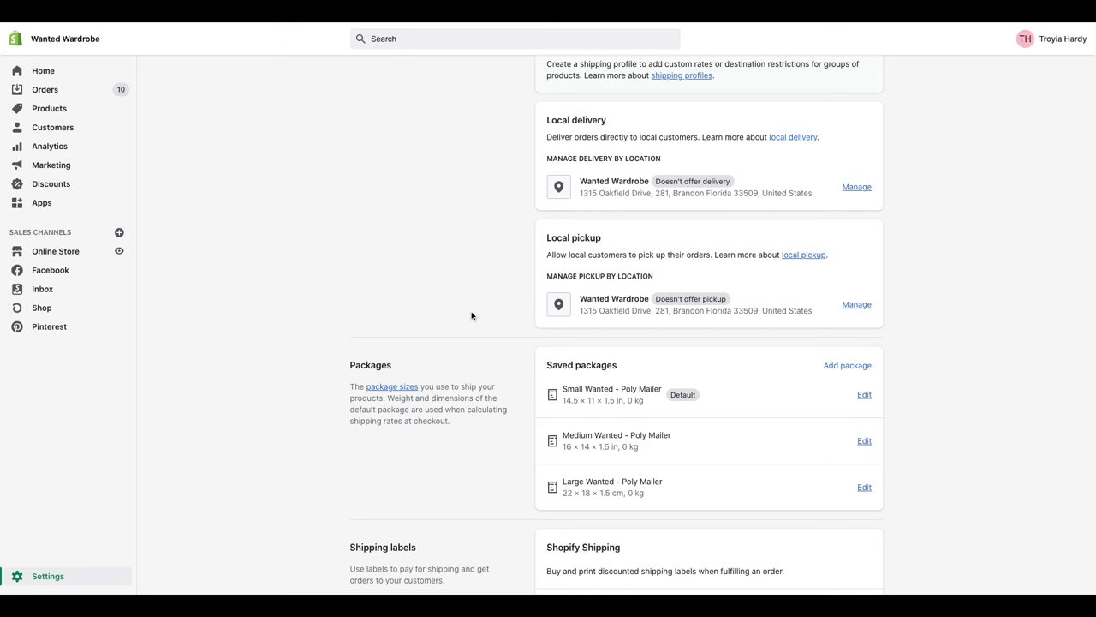
Open the general shipping rates profile that covers all products
scroll(470, 314, "up", 3)
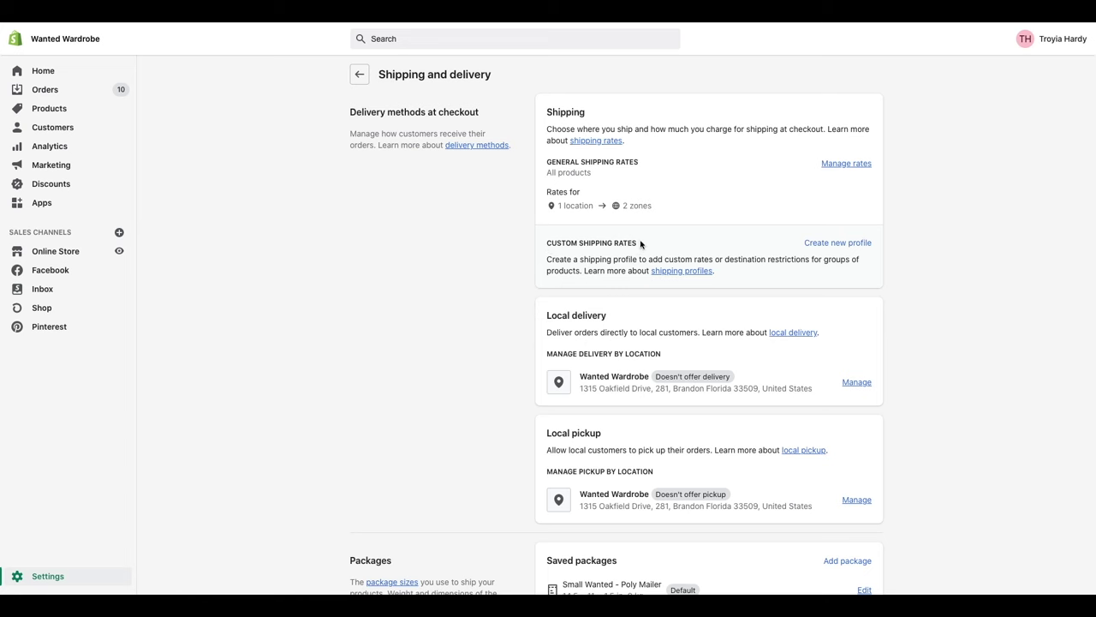
left_click(845, 165)
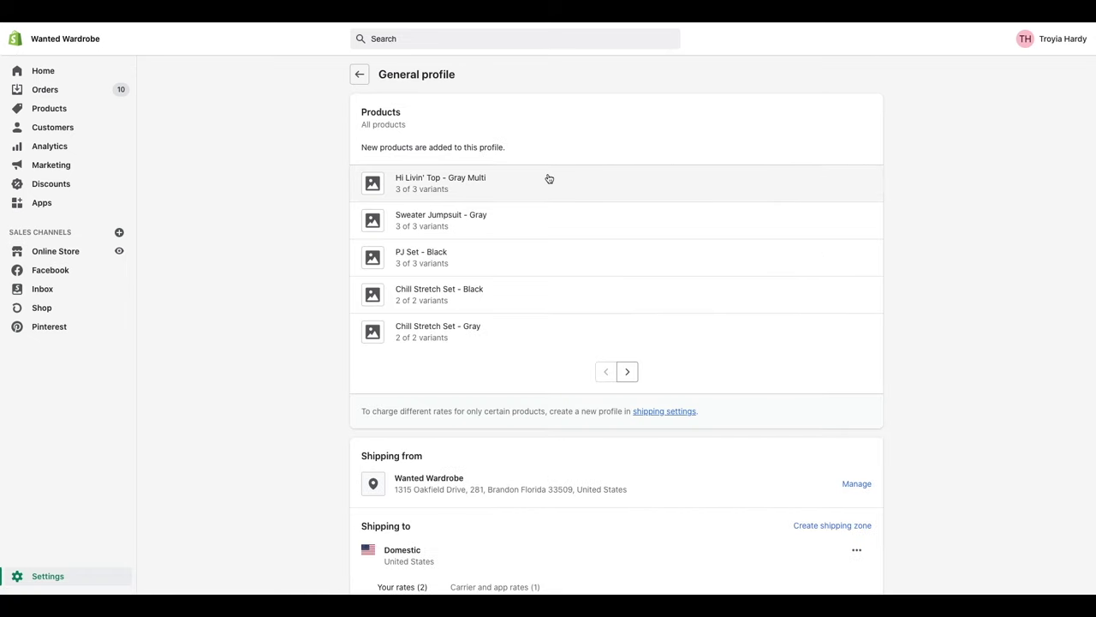